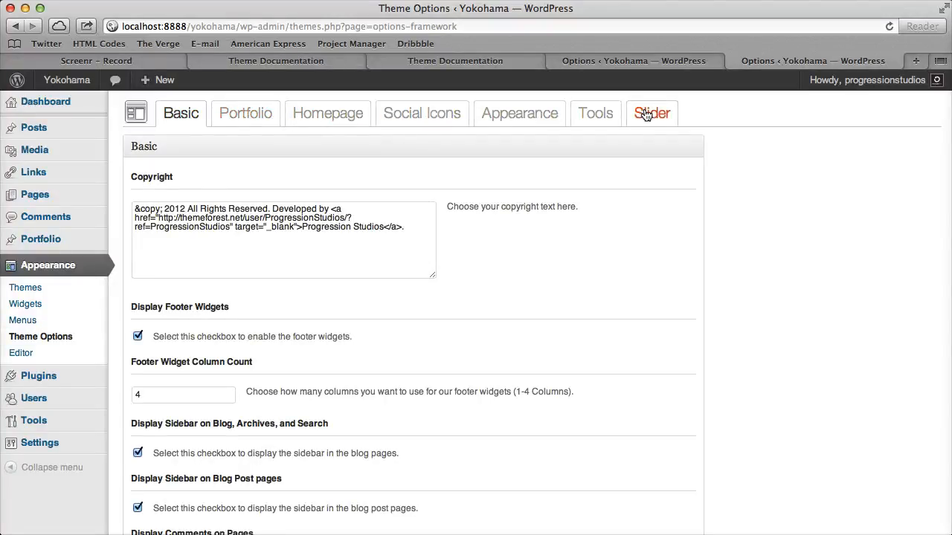
- Review the Basic theme options, including the copyright text, footer widget column count, sidebar and page comment settings
left_click(408, 240)
mouse_move(416, 231)
left_mouse_down()
mouse_move(312, 211)
mouse_move(126, 201)
mouse_move(420, 227)
left_mouse_up()
left_click(162, 211)
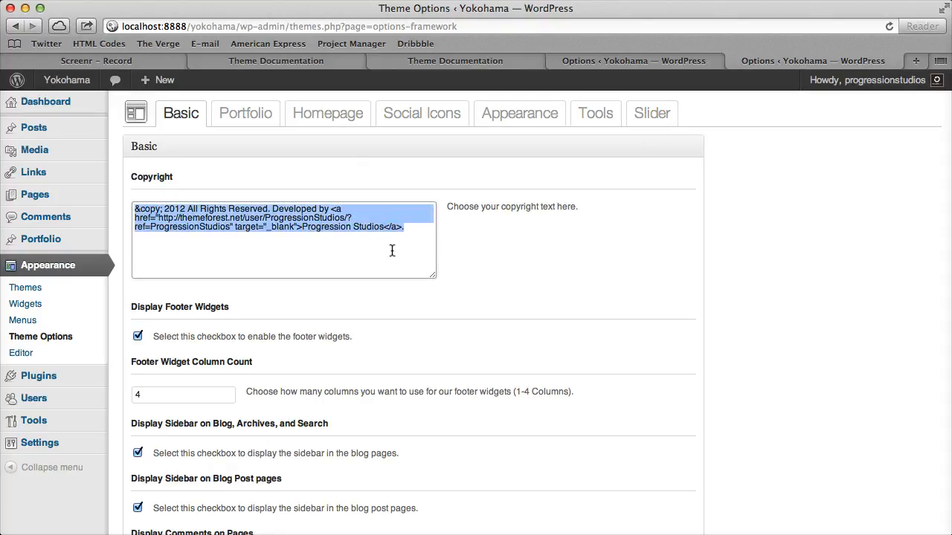
scroll(298, 223, "down", 5)
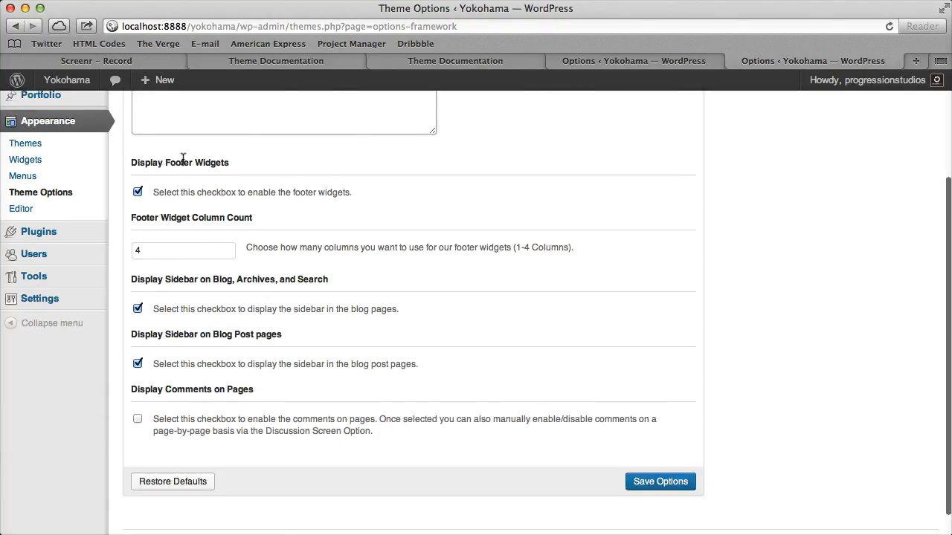
double_click(171, 249)
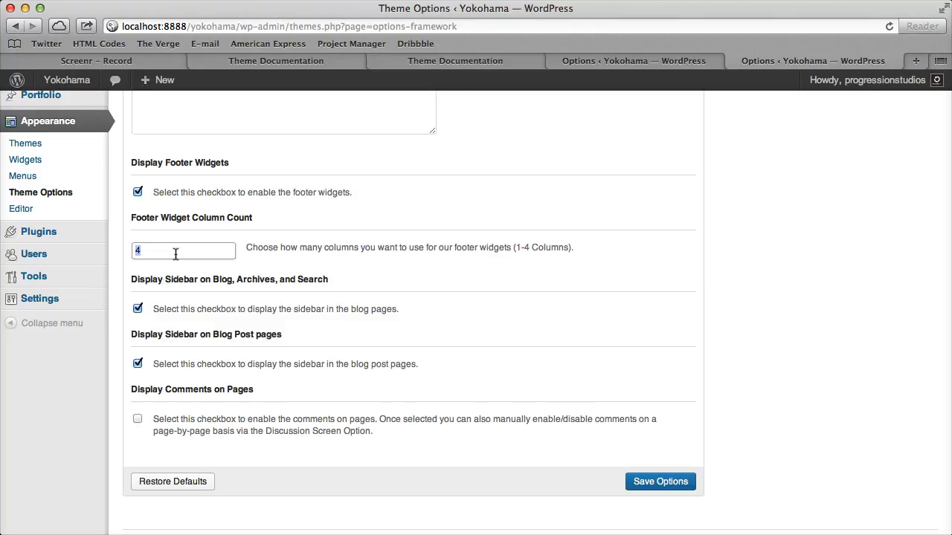
scroll(470, 248, "up", 5)
- Look through the Portfolio and Homepage sections of the theme options
left_click(234, 115)
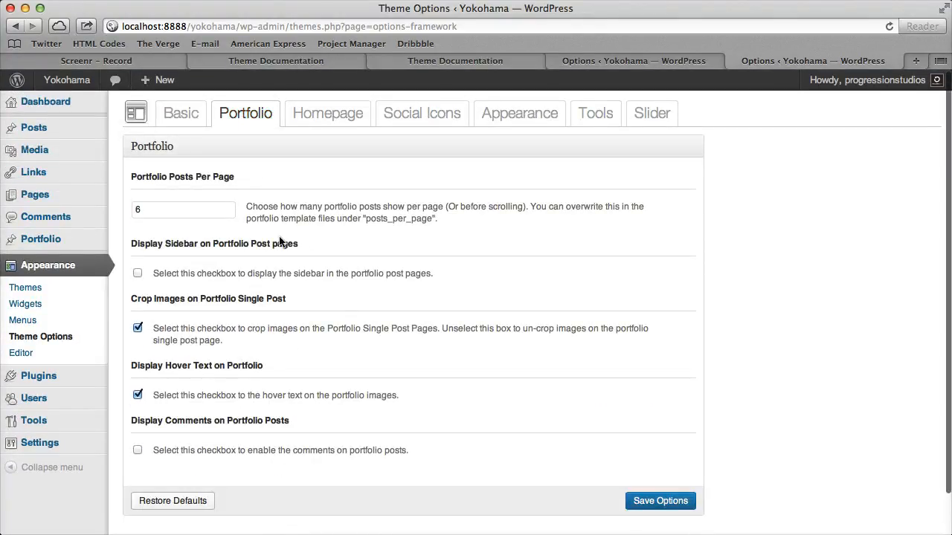
left_click(305, 113)
left_click(250, 110)
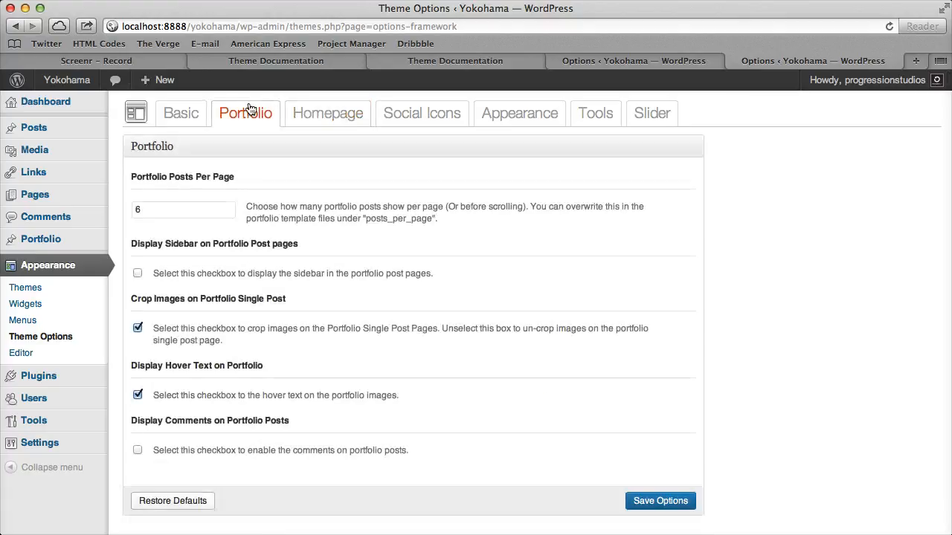
left_click(308, 113)
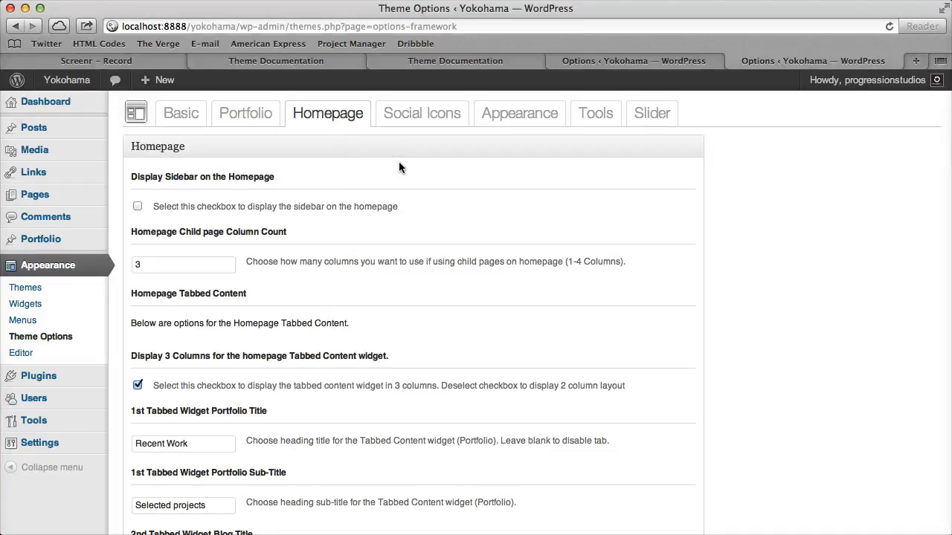
- Look through the text and link fields for each network in the Social Icons theme options
left_click(431, 114)
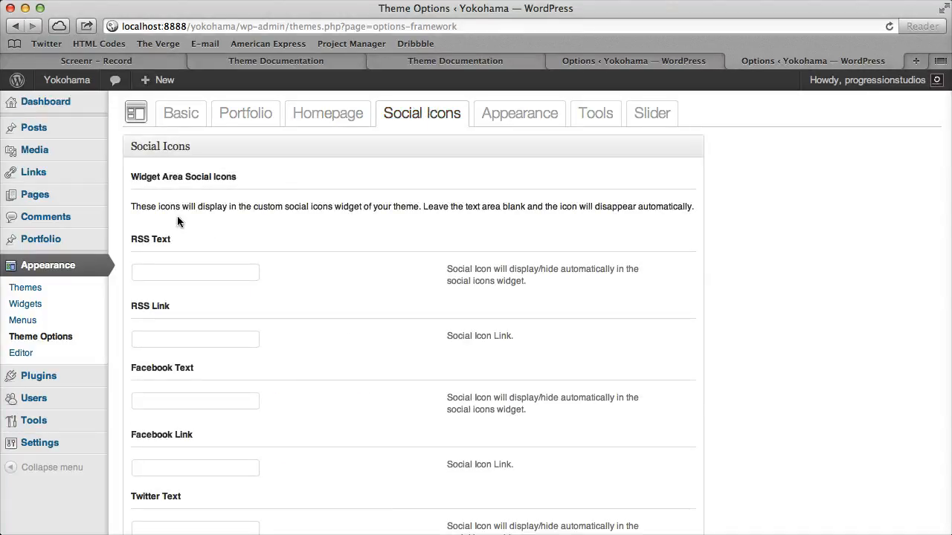
scroll(193, 234, "down", 3)
scroll(195, 234, "up", 3)
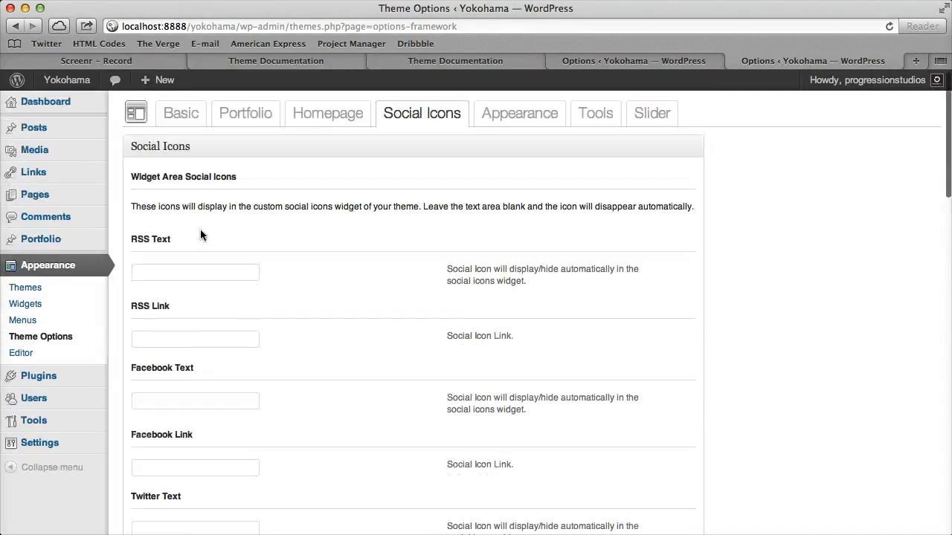
scroll(204, 238, "down", 5)
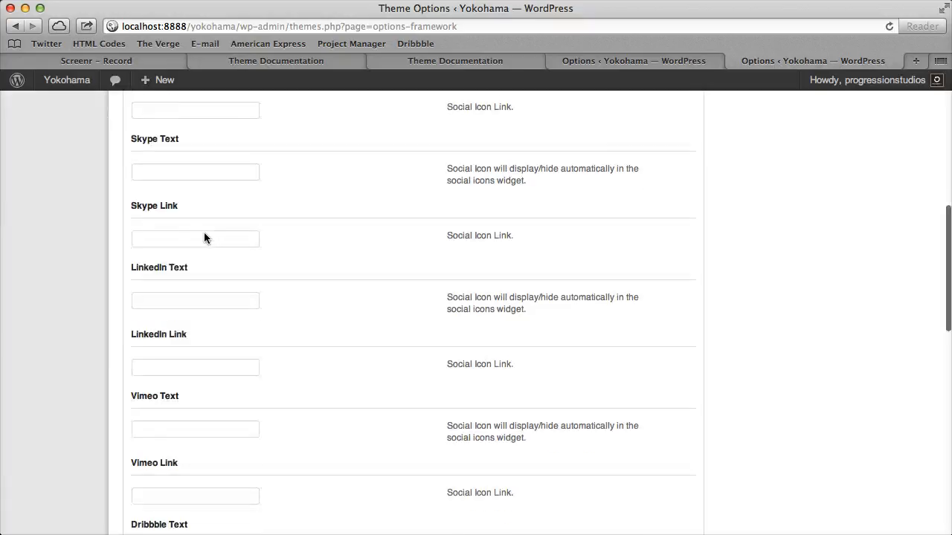
scroll(204, 238, "up", 5)
- View the available widgets and locate the Progression: Social Icons widget
left_click(54, 311)
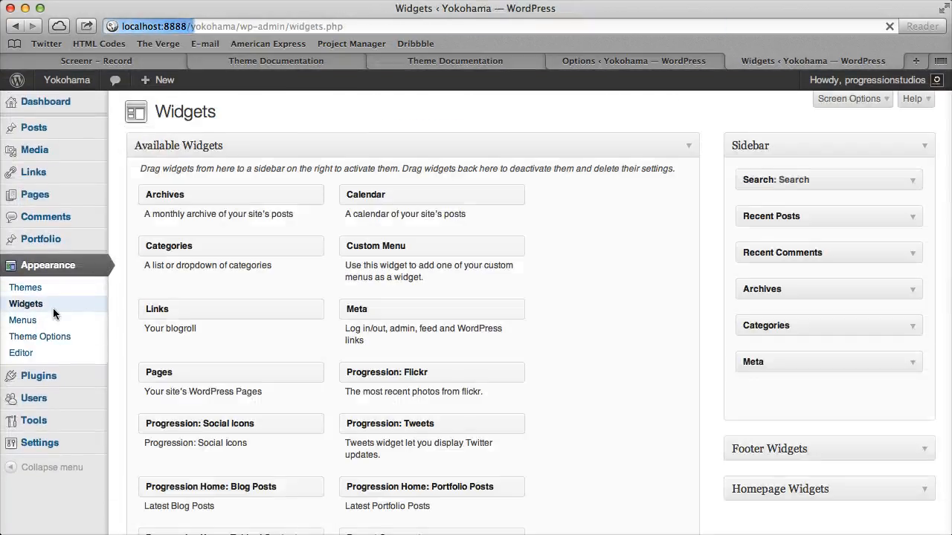
scroll(195, 208, "down", 5)
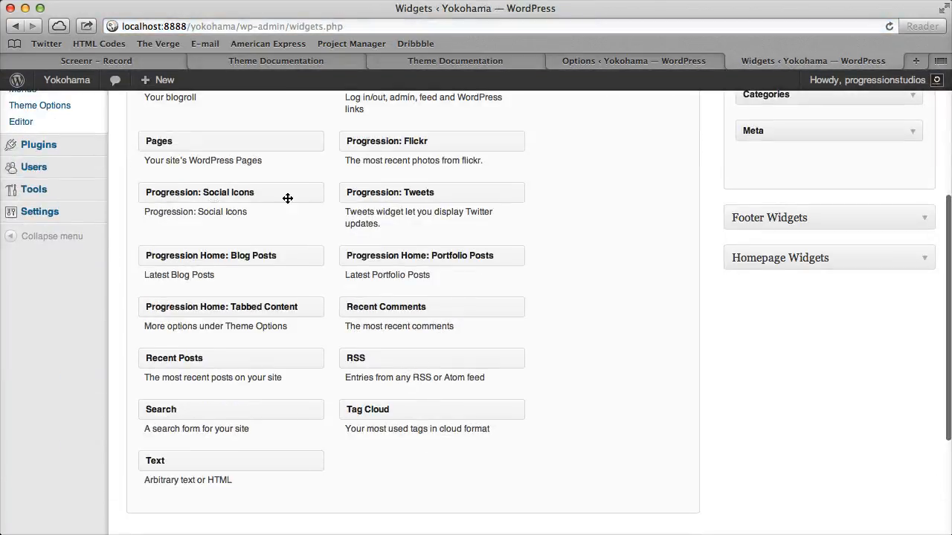
scroll(329, 212, "up", 5)
- Return to the theme options and examine the RSS Text and RSS Link fields of the social icons
left_click(72, 339)
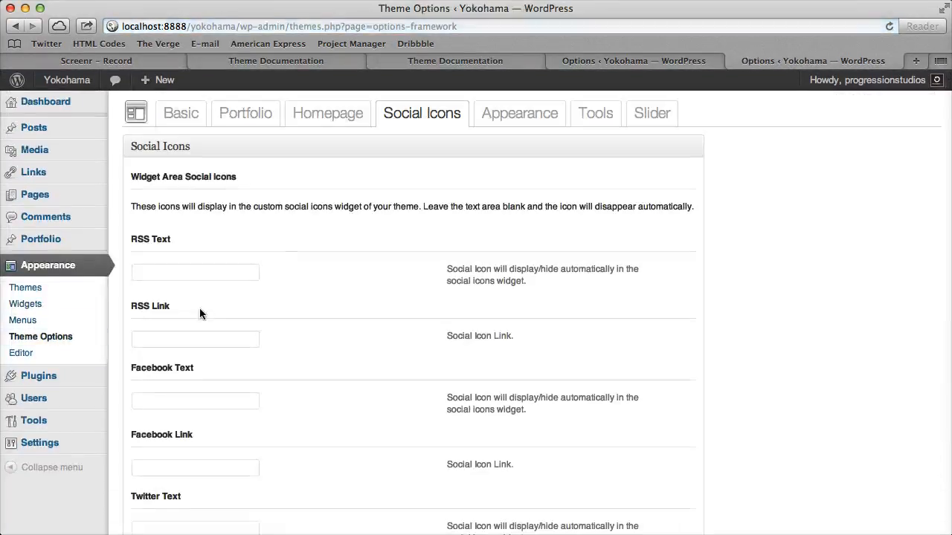
left_click(170, 269)
left_click(172, 341)
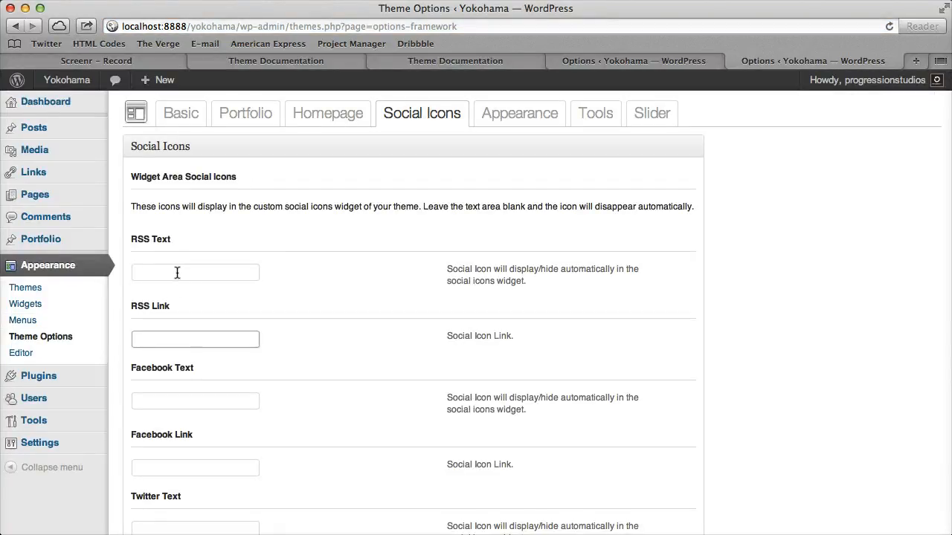
left_click(177, 273)
left_click(174, 336)
left_click(178, 271)
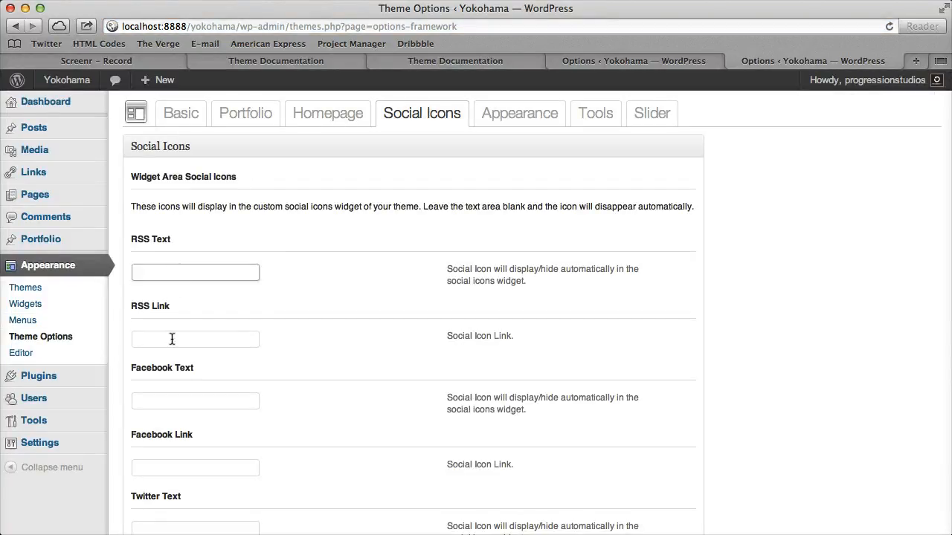
left_click(172, 342)
left_click(184, 273)
- Open yokohama.progressionstudios.com in a new tab, view the social icons in the site footer, and close the tab
key("super+t")
type("yokohama.progressionstudios.com")
key("Return")
scroll(377, 254, "down", 15)
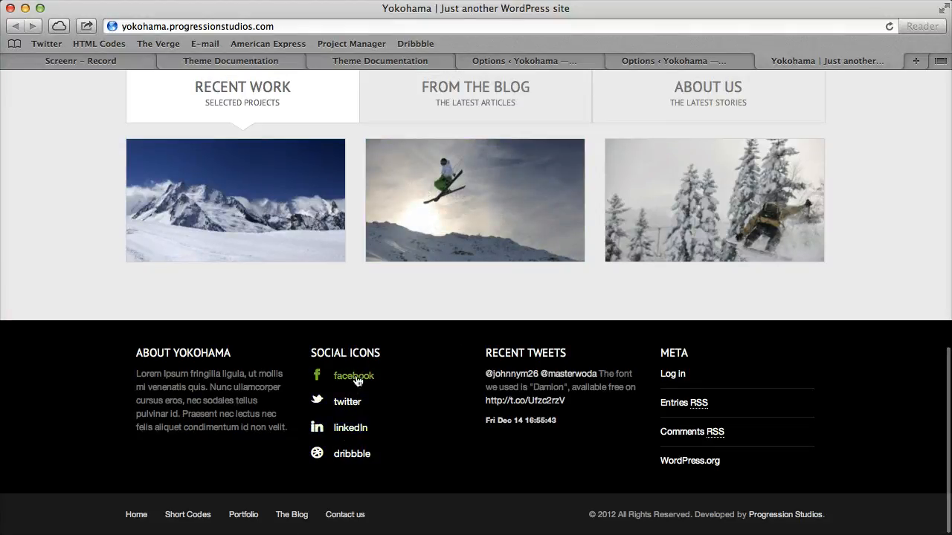
key("super+w")
left_click(170, 341)
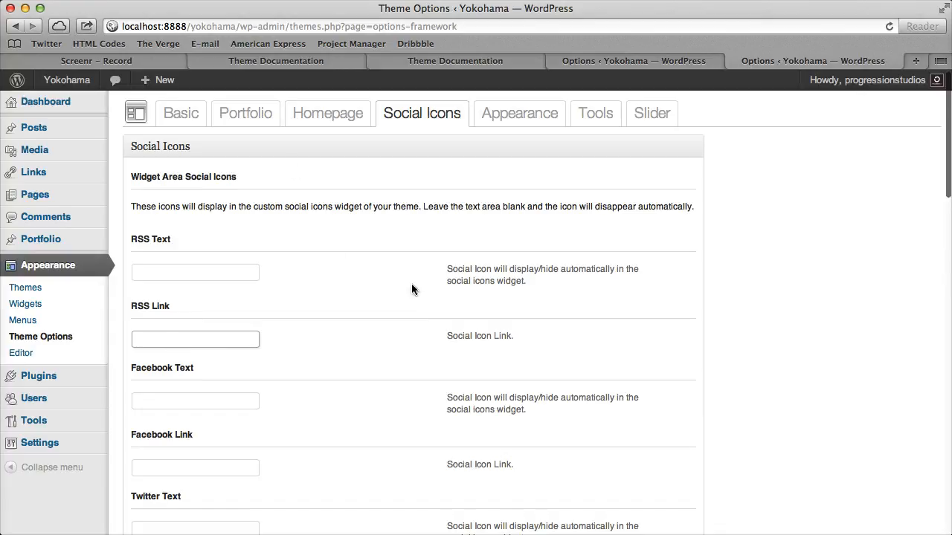
- Examine the Appearance theme options for logo, logo width, favicon, navigation height and background images
left_click(526, 110)
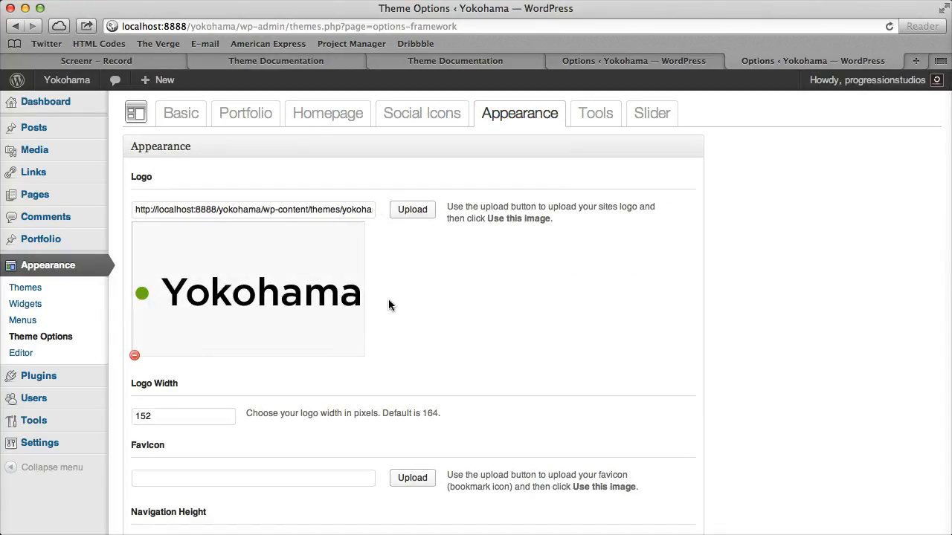
scroll(260, 279, "down", 5)
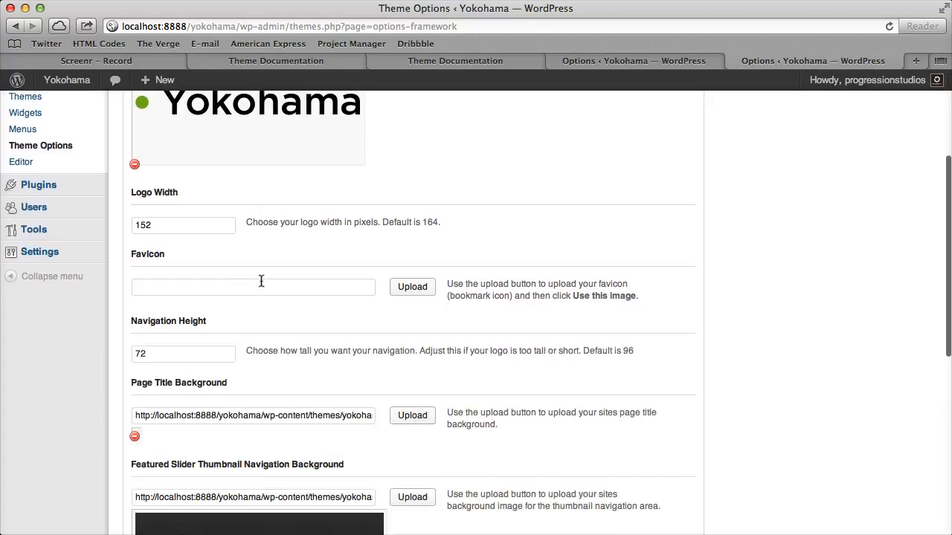
scroll(346, 458, "up", 4)
scroll(196, 397, "down", 6)
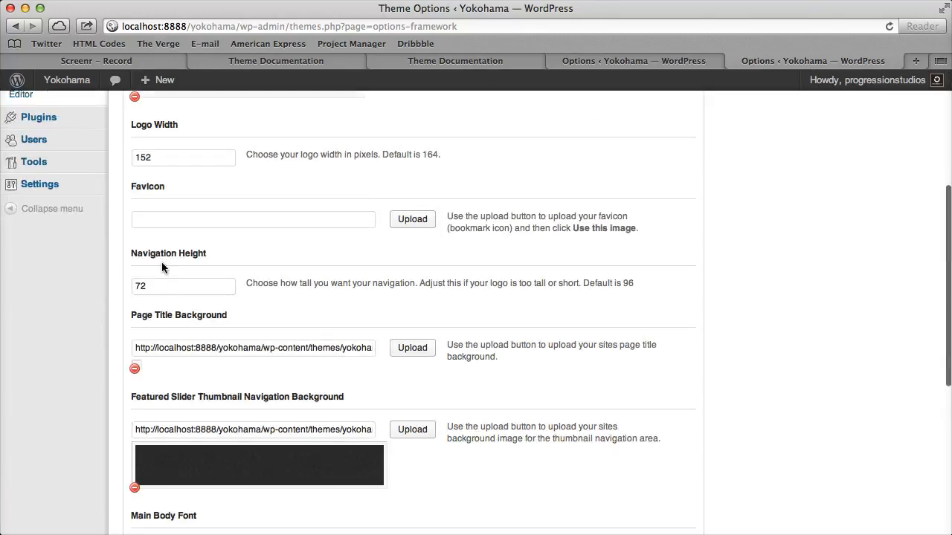
double_click(170, 285)
scroll(220, 231, "down", 5)
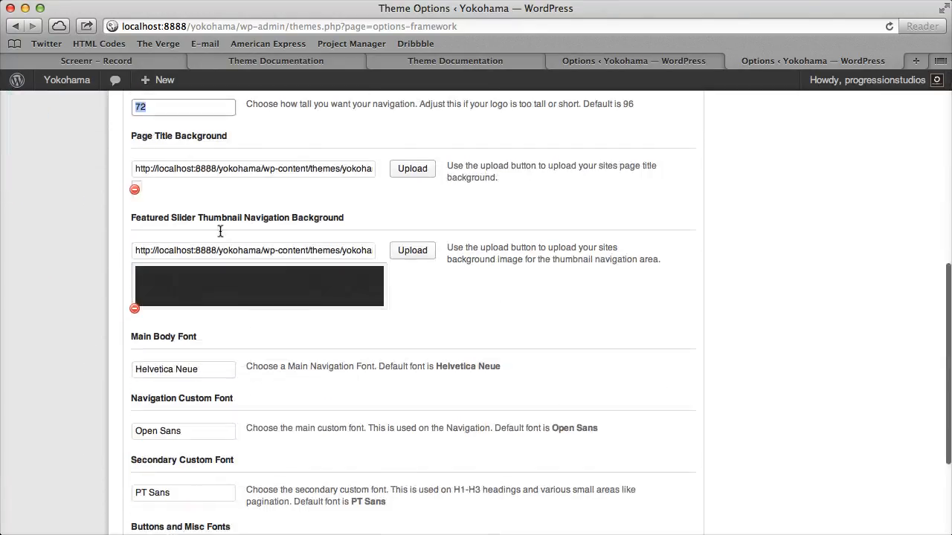
scroll(298, 320, "down", 4)
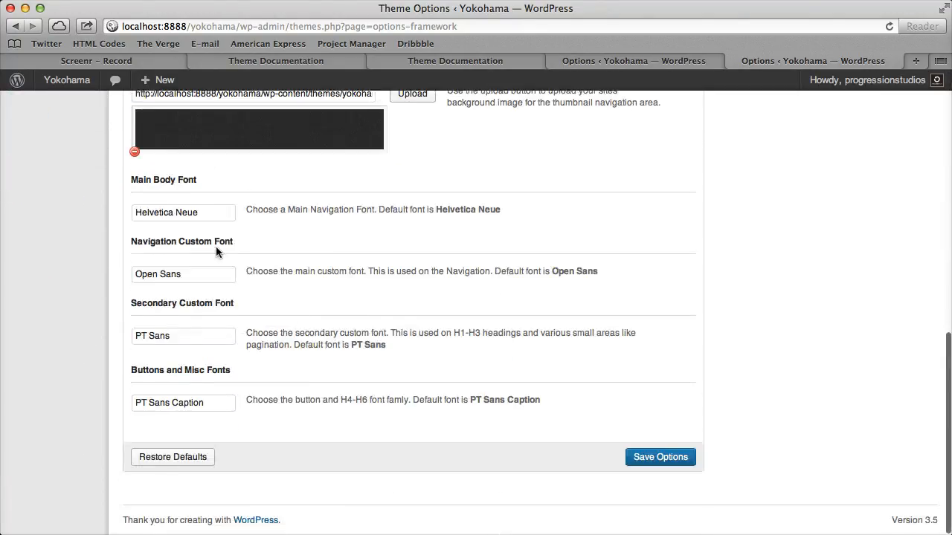
- Examine the main body, navigation, secondary and button font settings in the Appearance theme options
left_click(208, 212)
left_click_drag(168, 214, 69, 217)
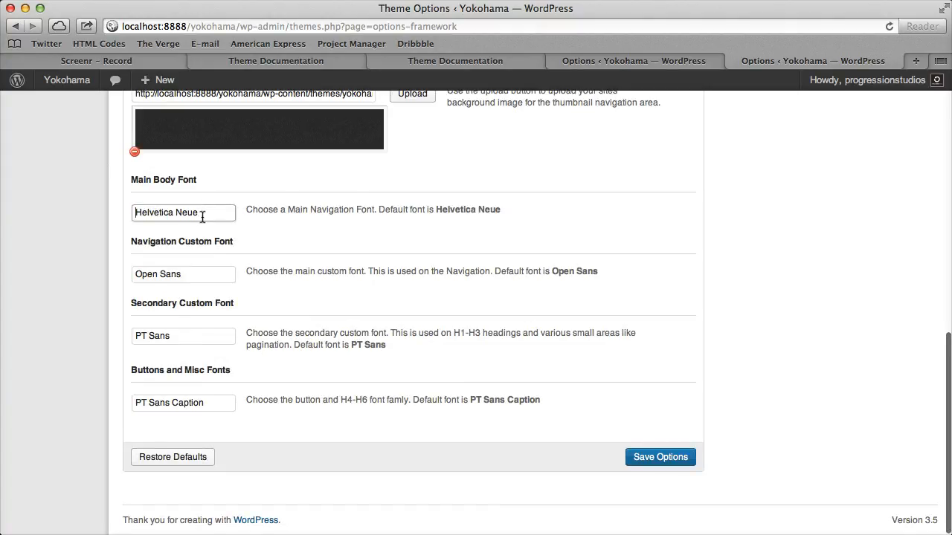
left_click_drag(206, 279, 97, 273)
left_click(202, 339)
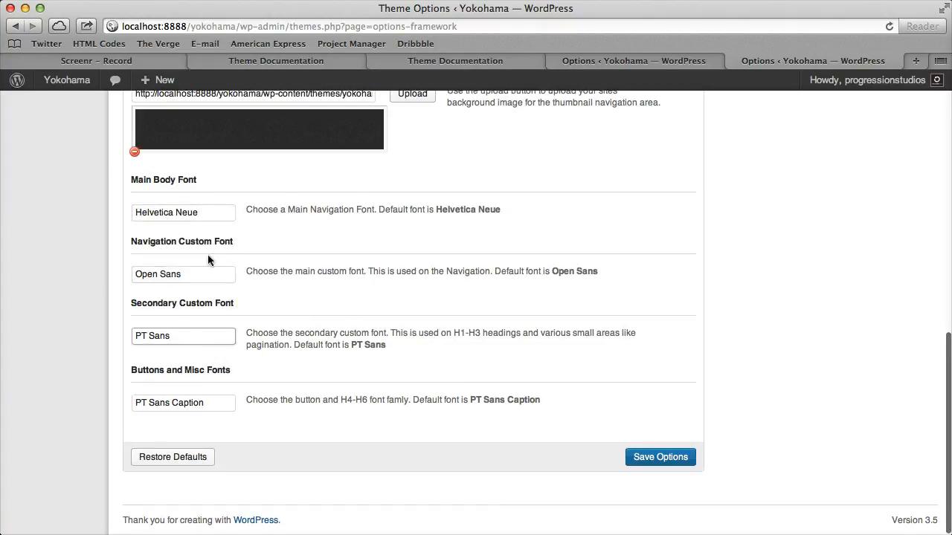
left_click_drag(151, 243, 131, 242)
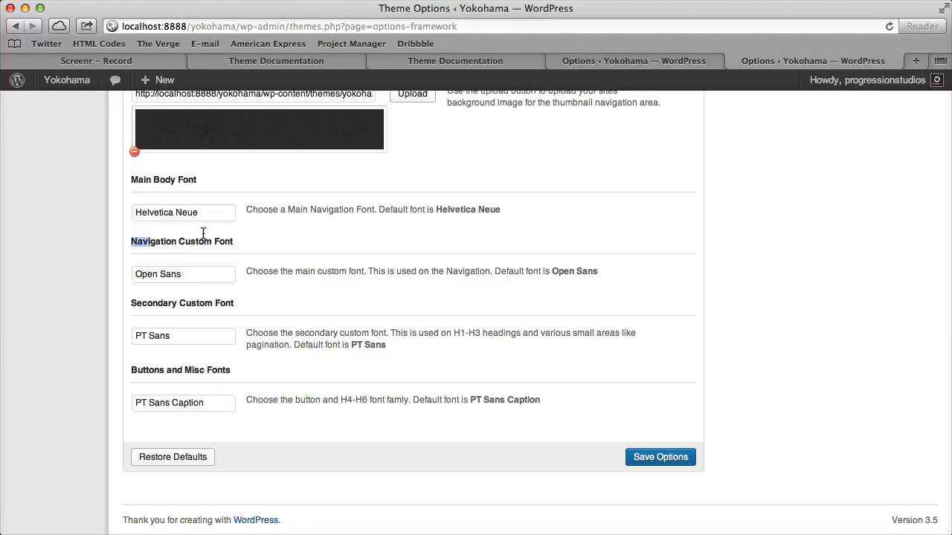
left_click_drag(224, 241, 204, 337)
left_click(276, 345)
scroll(212, 344, "up", 15)
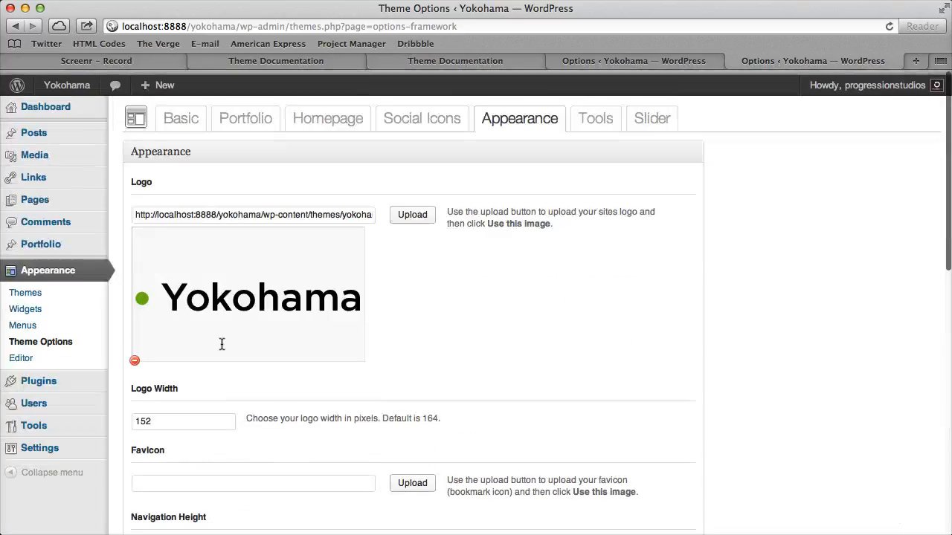
- Examine the Tools theme options for tracking code, custom CSS and custom JavaScript
left_click(586, 113)
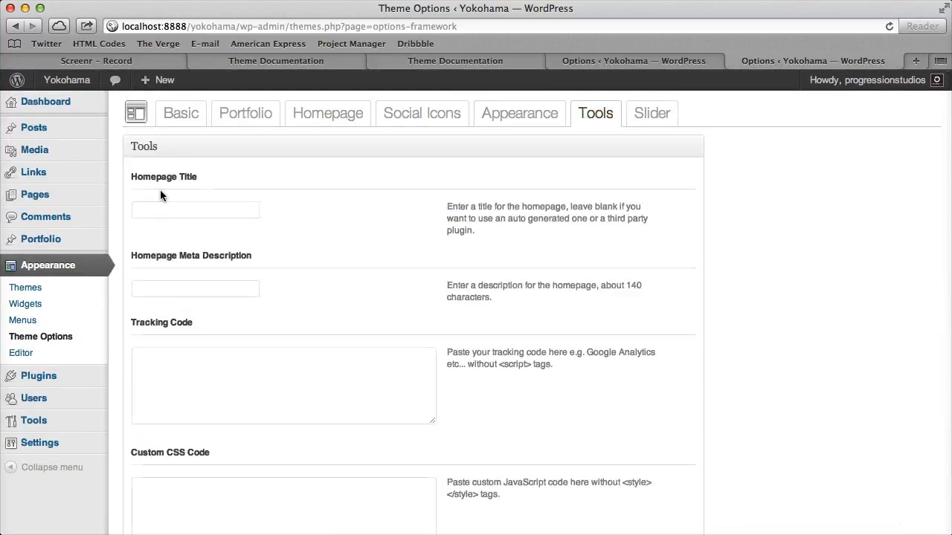
left_click(202, 202)
scroll(234, 216, "down", 5)
left_click(220, 301)
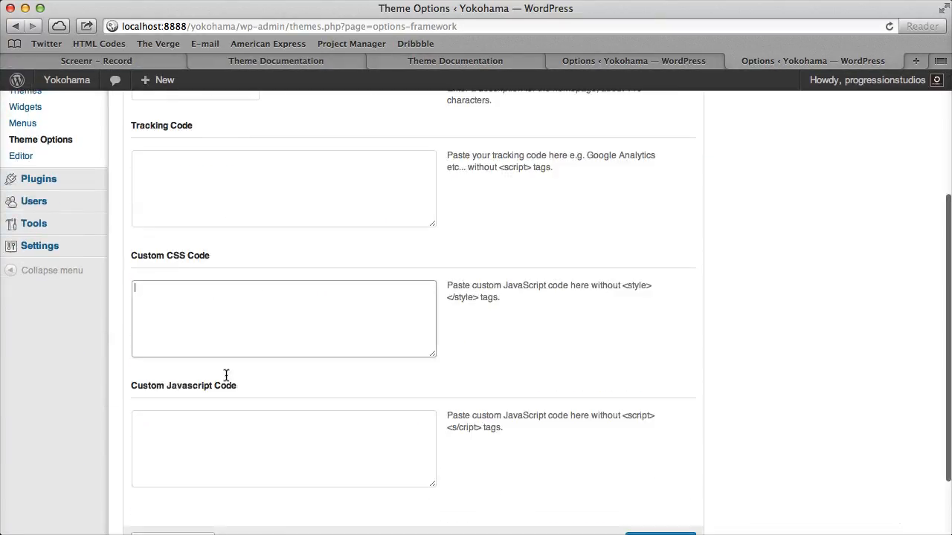
left_click(227, 442)
scroll(223, 401, "up", 4)
left_click(220, 350)
scroll(263, 350, "up", 2)
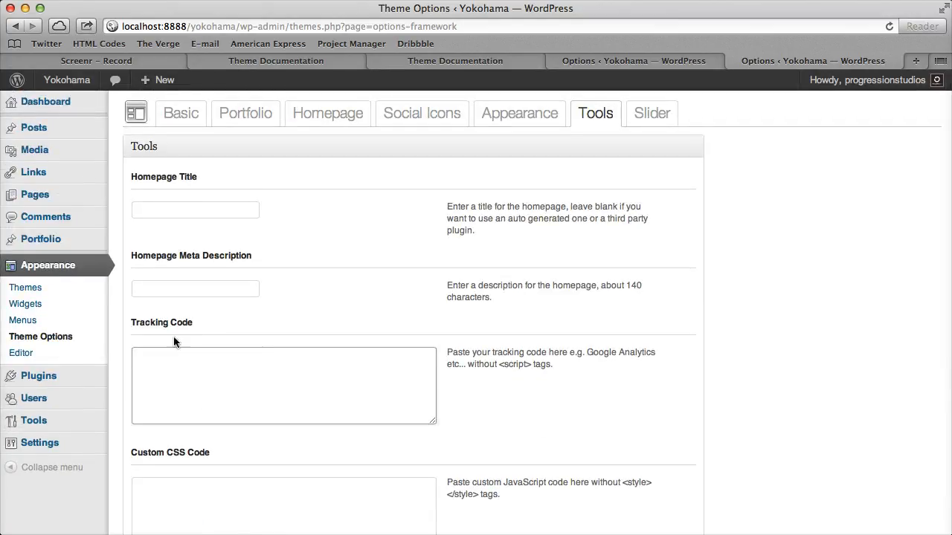
- Examine the Homepage Title and Homepage Meta Description fields in the Tools theme options
left_click(184, 293)
left_click(189, 214)
left_click(180, 291)
left_click(198, 220)
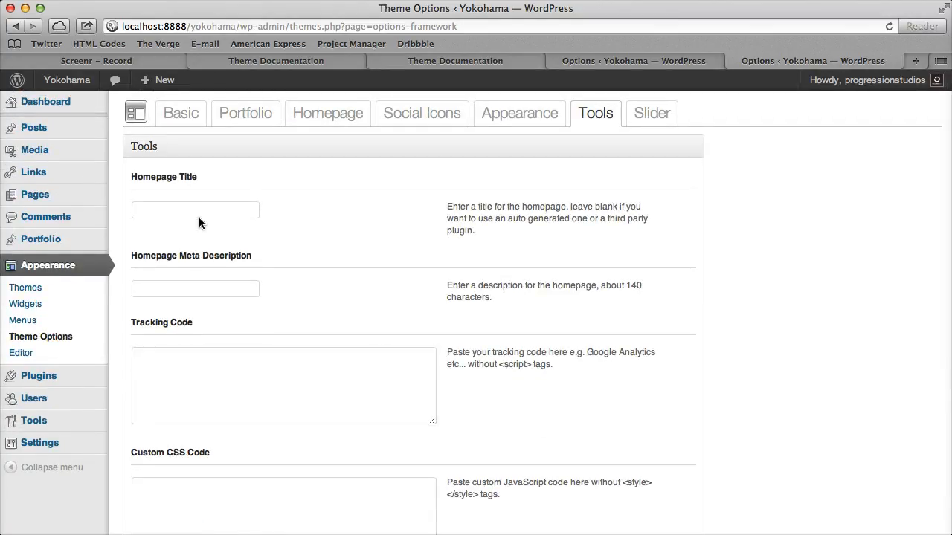
left_click(201, 210)
left_click(205, 289)
- Look through the featured slider settings in the Slider theme options
left_click(654, 112)
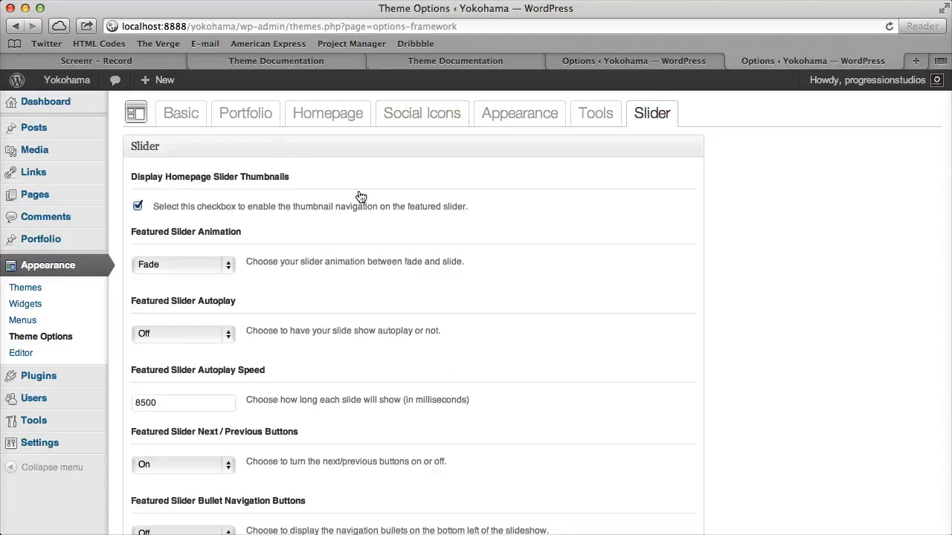
scroll(363, 298, "down", 10)
scroll(365, 364, "up", 15)
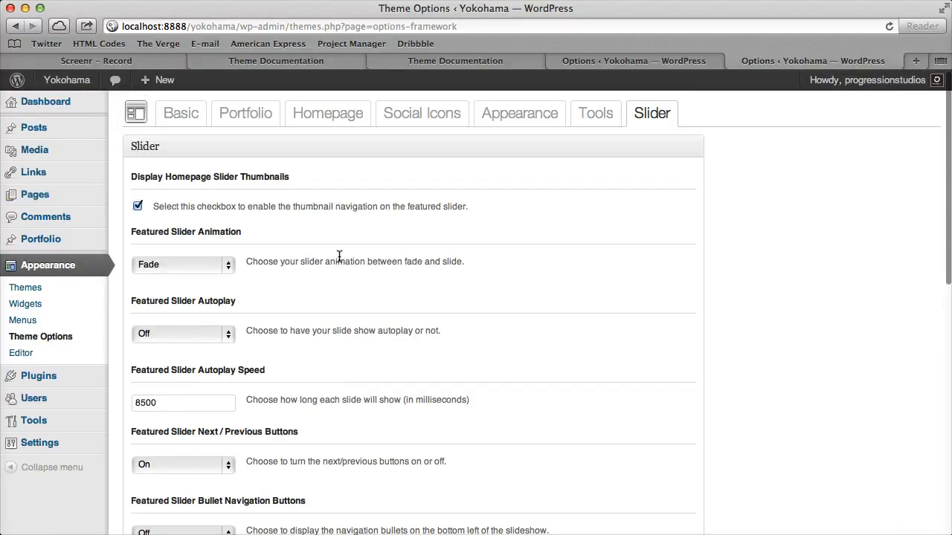
- Upload the logo-1 image from the computer in the Appearance theme options and use it at full size as the site logo
left_click(525, 112)
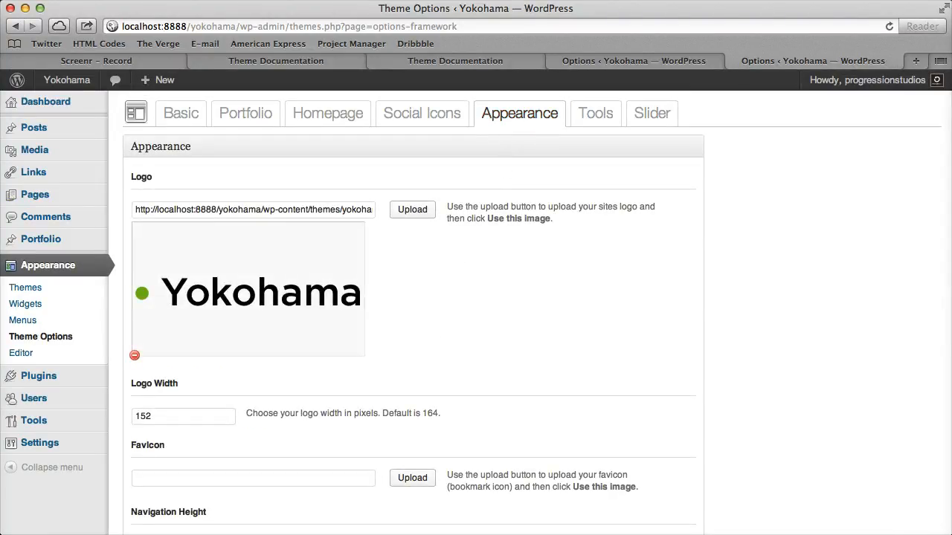
left_click(411, 209)
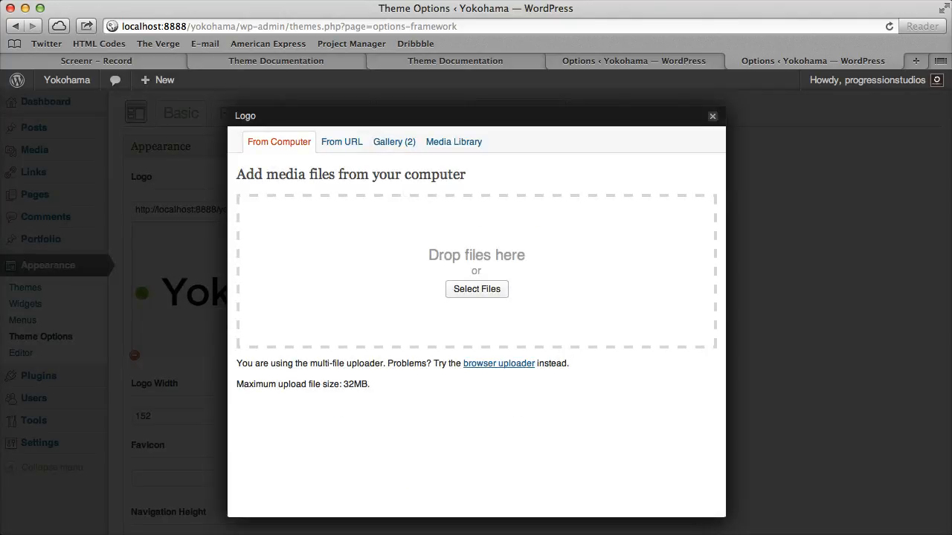
left_click_drag(887, 321, 577, 302)
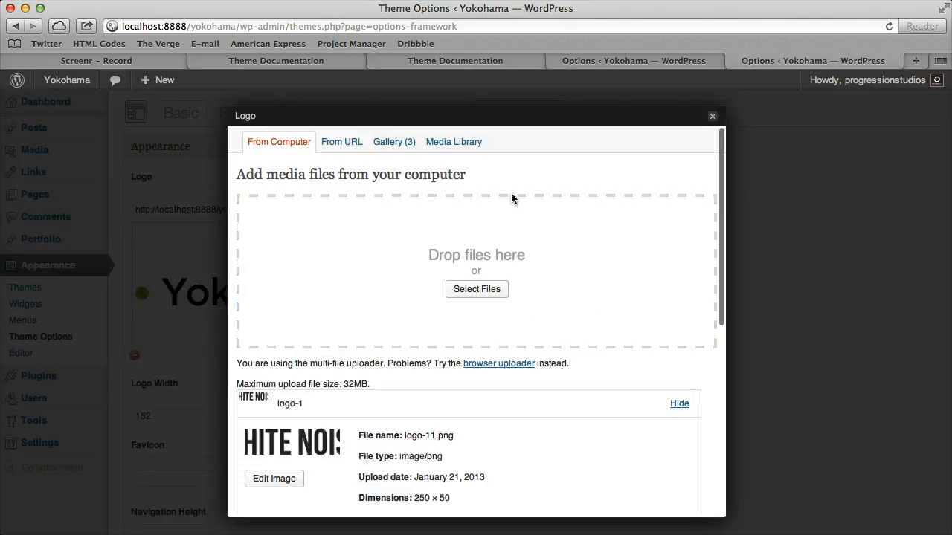
scroll(510, 192, "down", 5)
scroll(532, 358, "down", 2)
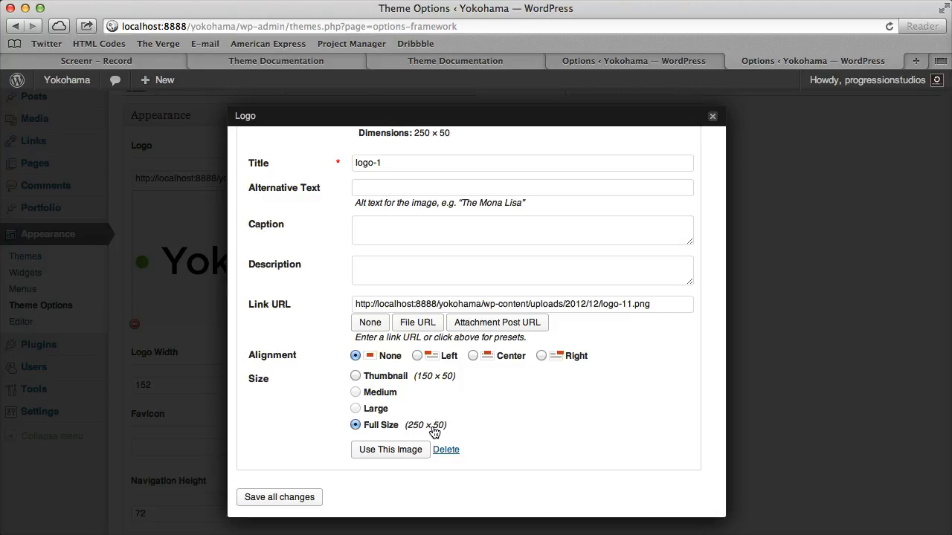
left_click(410, 449)
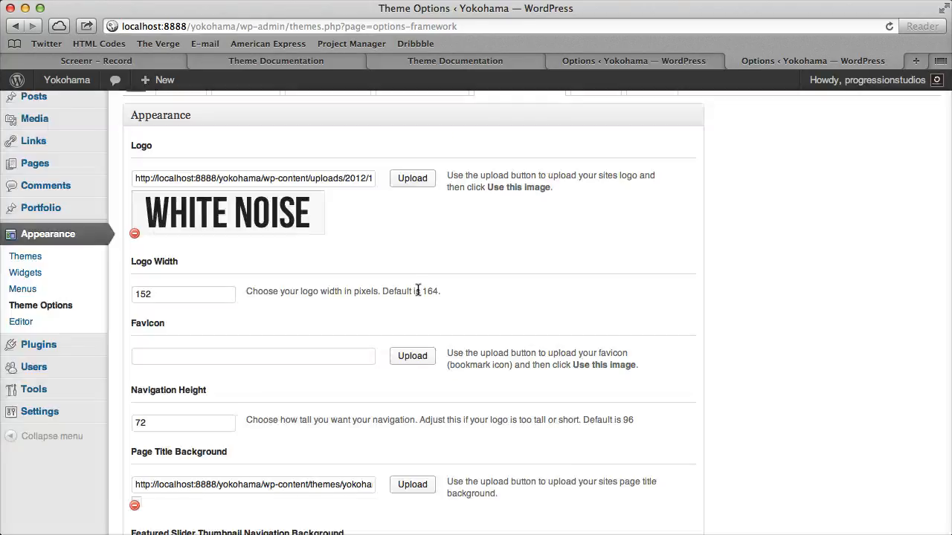
- Set the Logo Width to 250 pixels and save the theme options
scroll(290, 260, "up", 2)
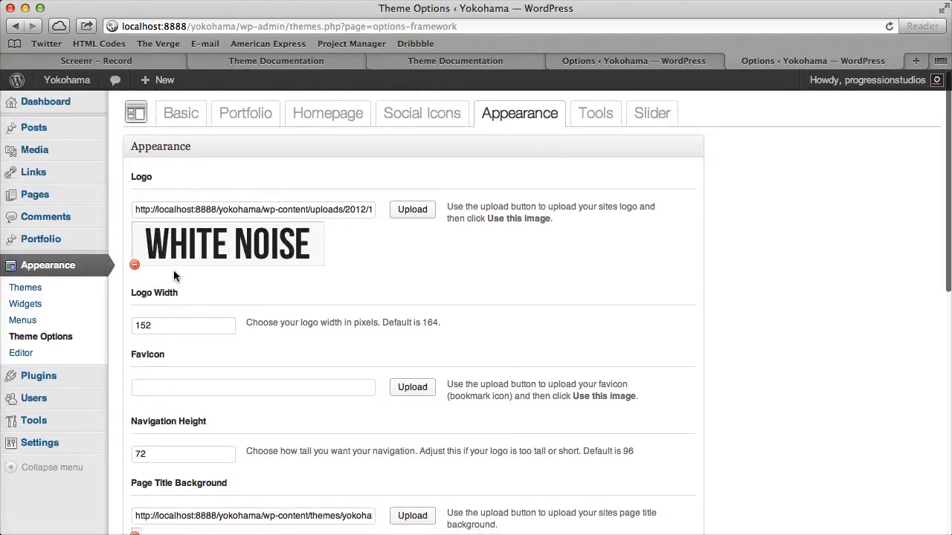
double_click(159, 327)
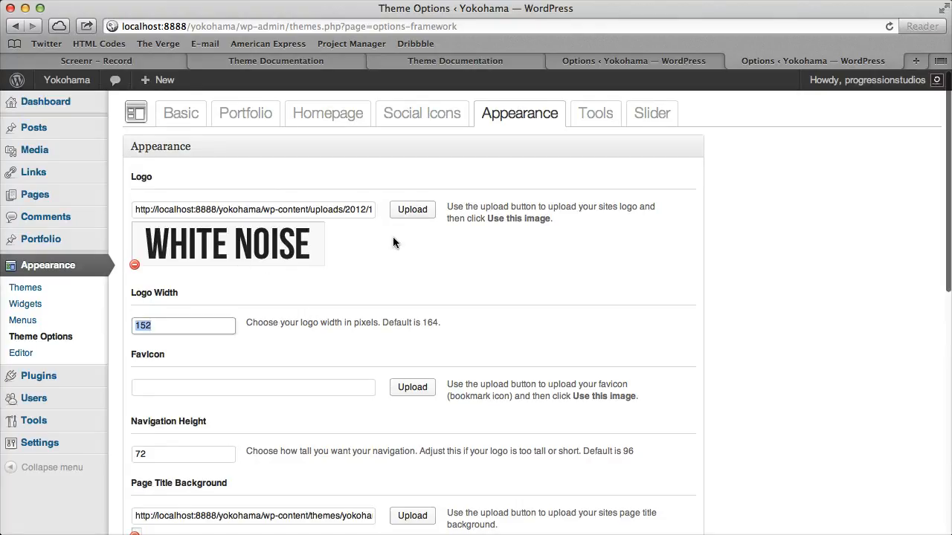
type("250")
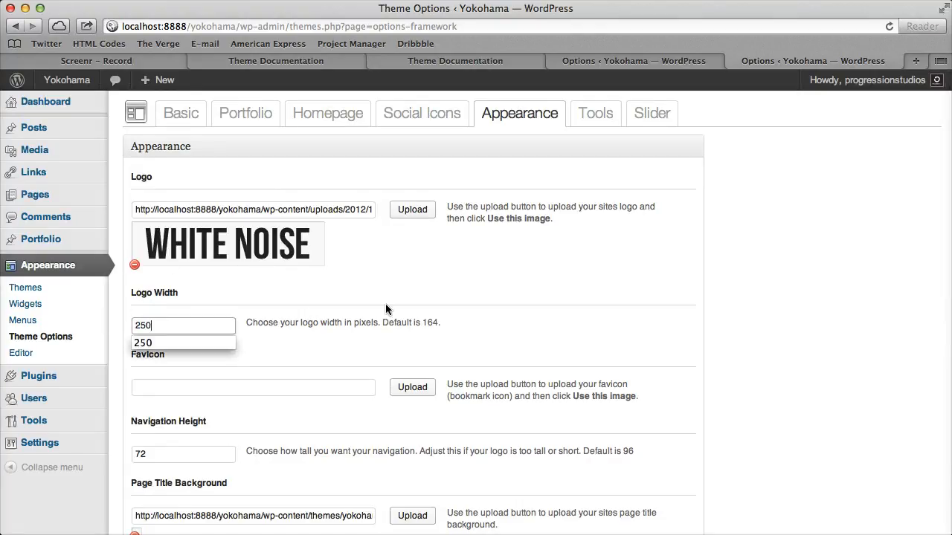
left_click(385, 305)
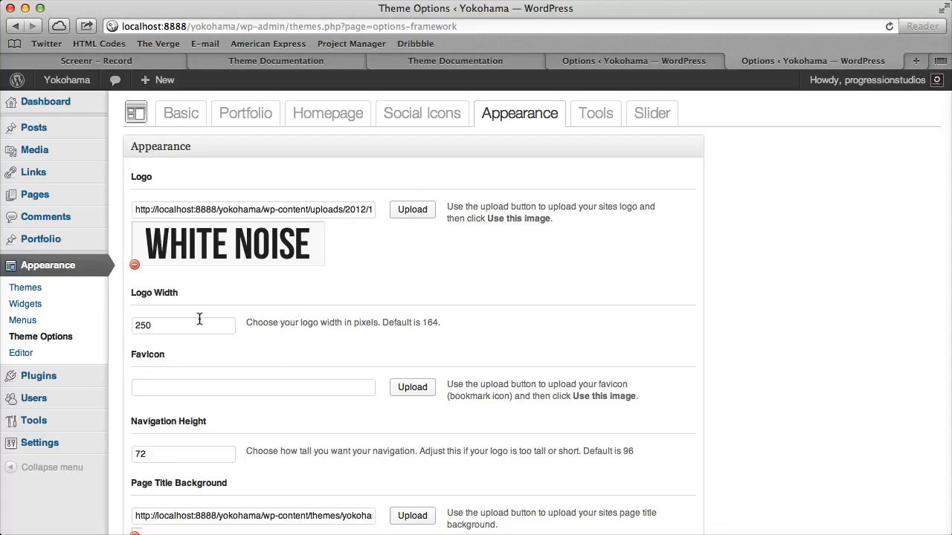
left_click(170, 331)
left_click(322, 322)
scroll(329, 319, "down", 2)
scroll(230, 322, "down", 4)
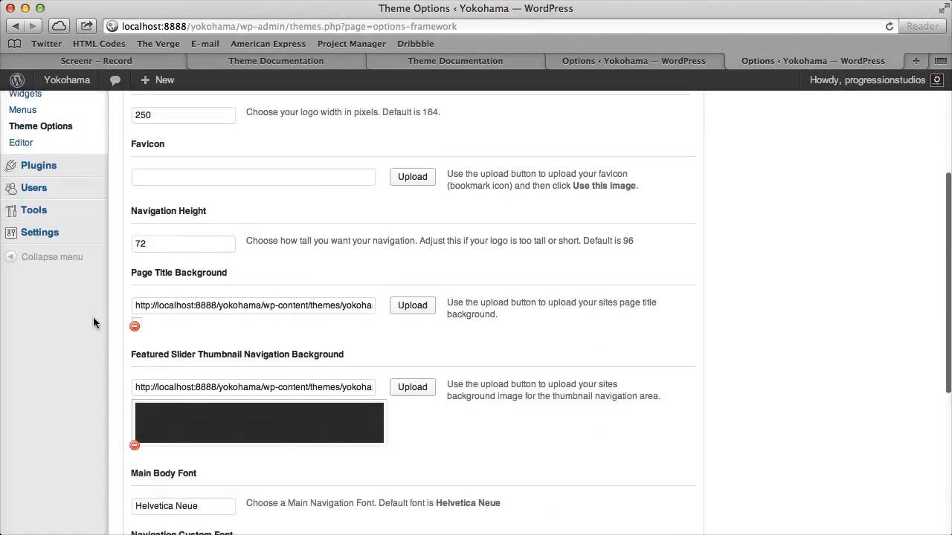
scroll(547, 401, "down", 7)
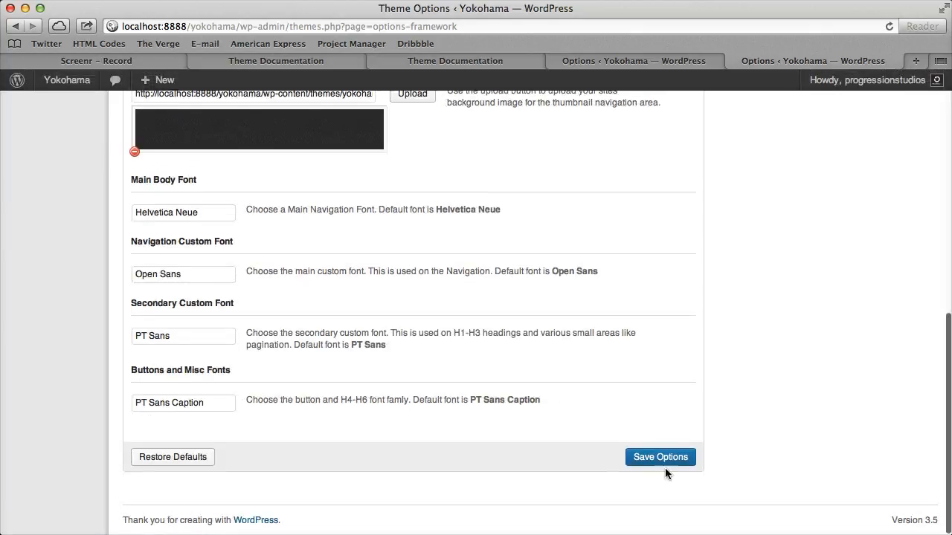
left_click(663, 454)
- Open the live Yokohama site in a new browser tab to view the new logo
right_click(76, 82)
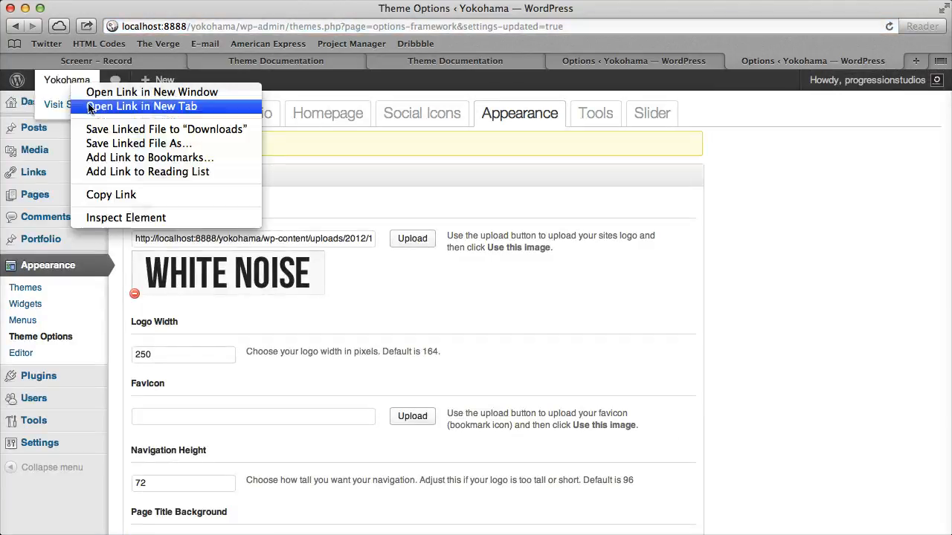
left_click(134, 104)
left_click(829, 60)
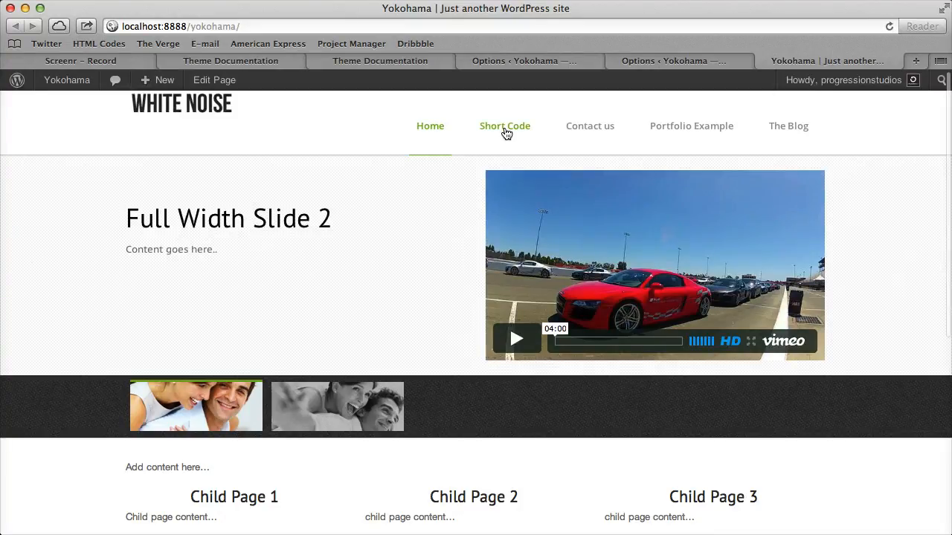
- Set the Navigation Height to 45 in the Appearance theme options, save, and check the live site
left_click(677, 61)
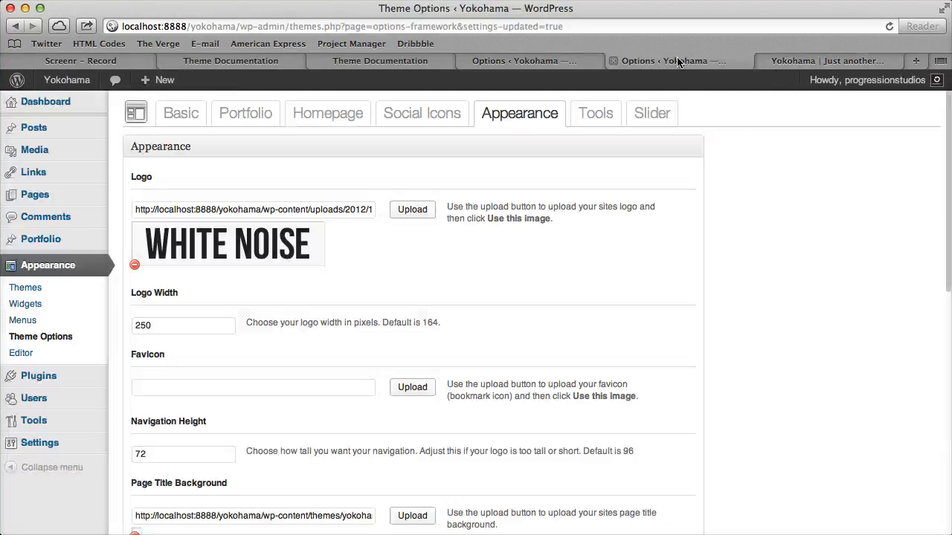
scroll(217, 331, "down", 3)
left_click_drag(136, 337, 133, 357)
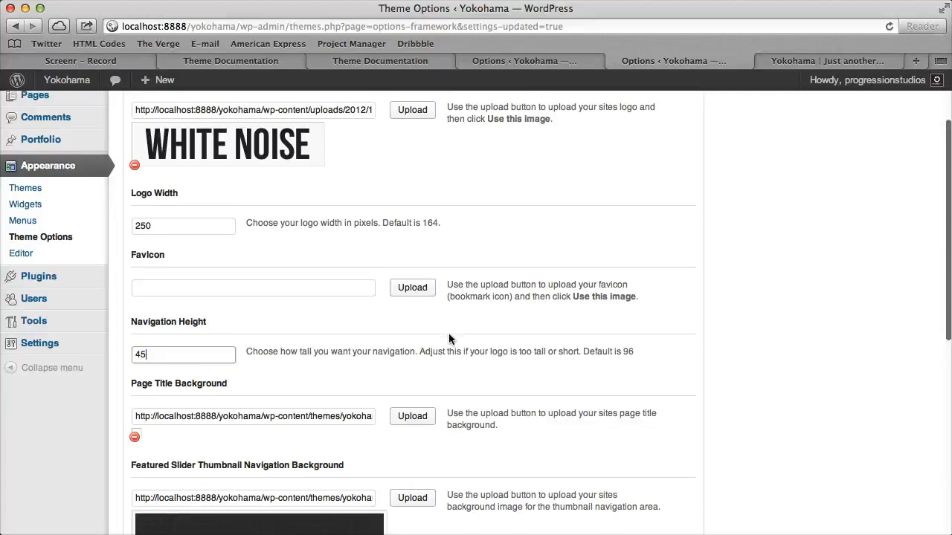
scroll(520, 356, "down", 10)
left_click(660, 458)
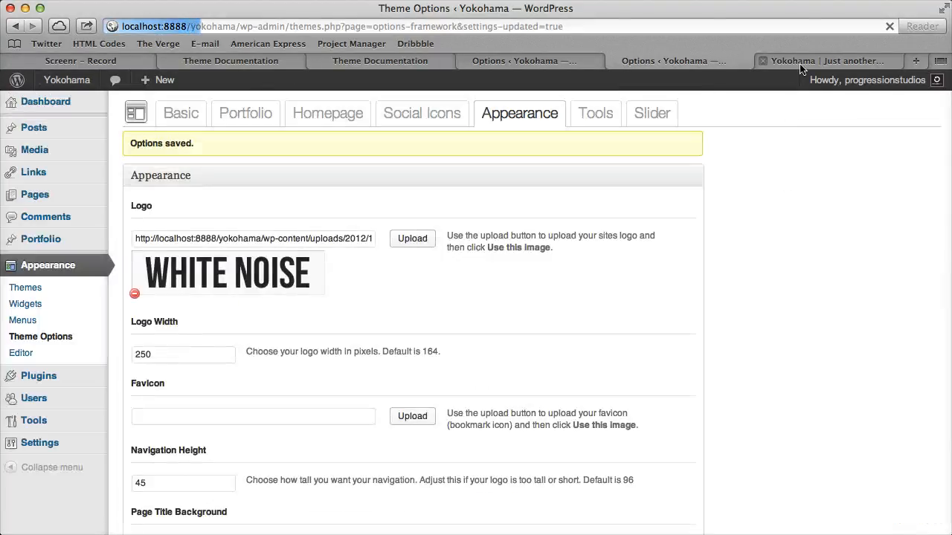
left_click(827, 60)
- Set the Navigation Height to 44, save the theme options, and reload the live site
left_click(674, 60)
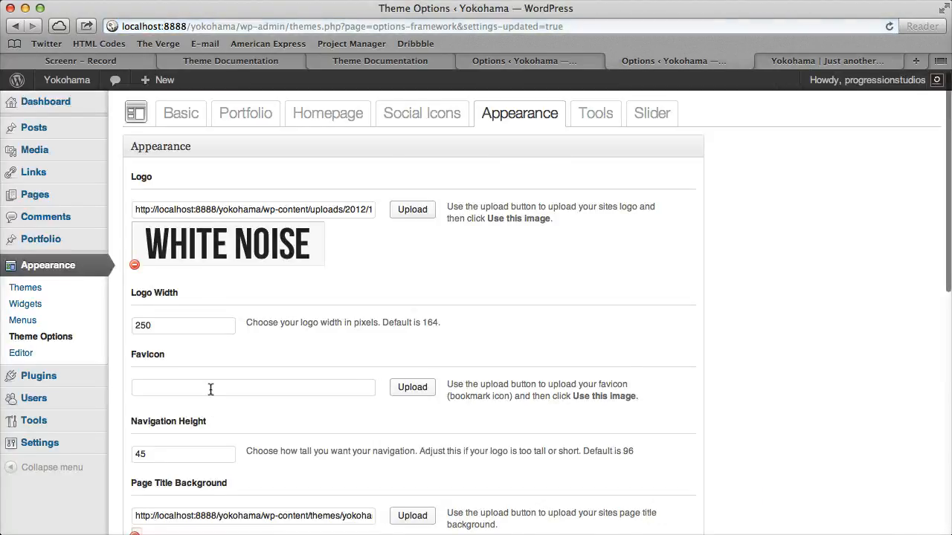
scroll(231, 372, "down", 3)
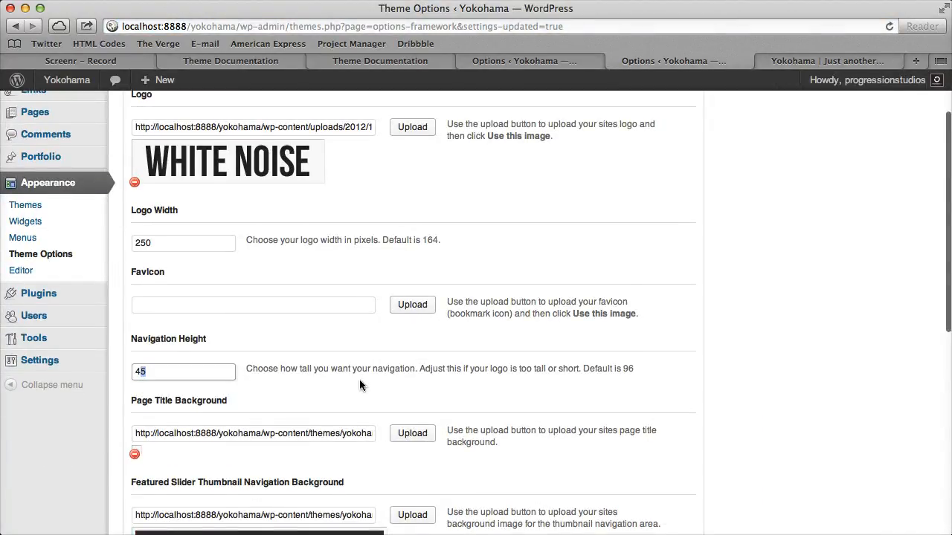
type("3")
key("Return")
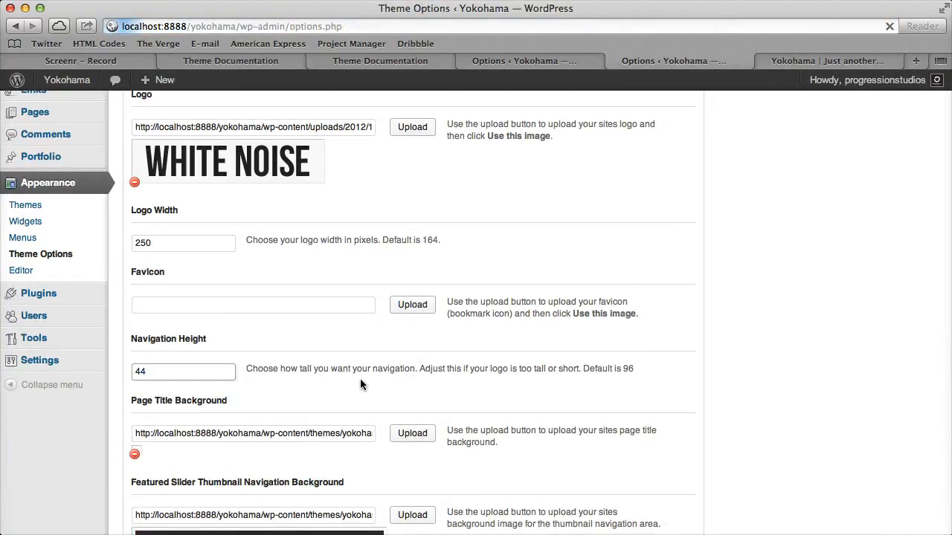
left_click(792, 63)
key("super+r")
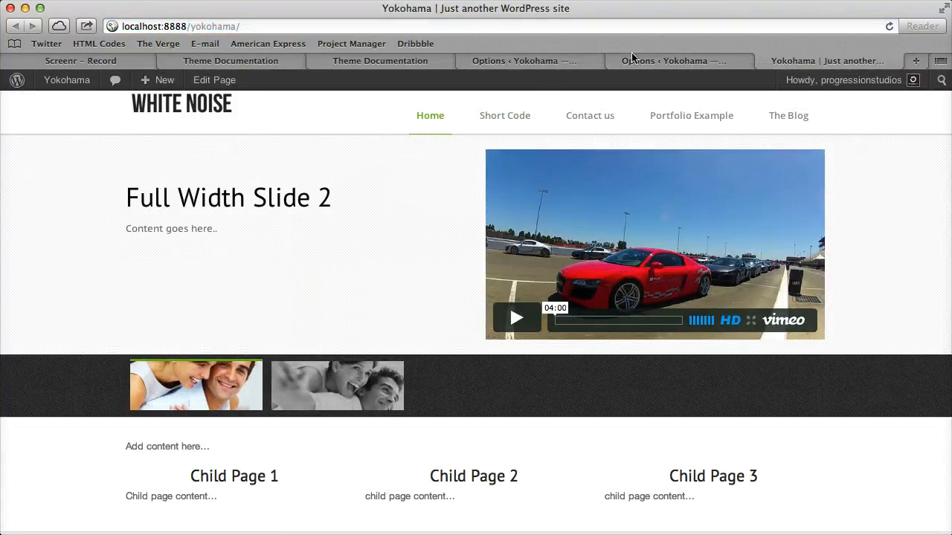
- Set the Navigation Height to 40, save the theme options, and check the live site
left_click(672, 59)
scroll(286, 330, "down", 5)
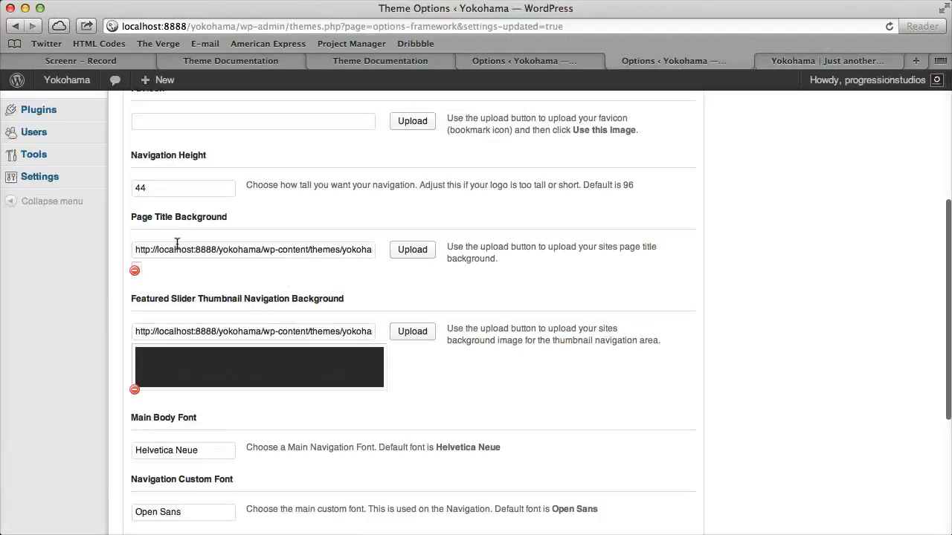
left_click(149, 188)
type("0")
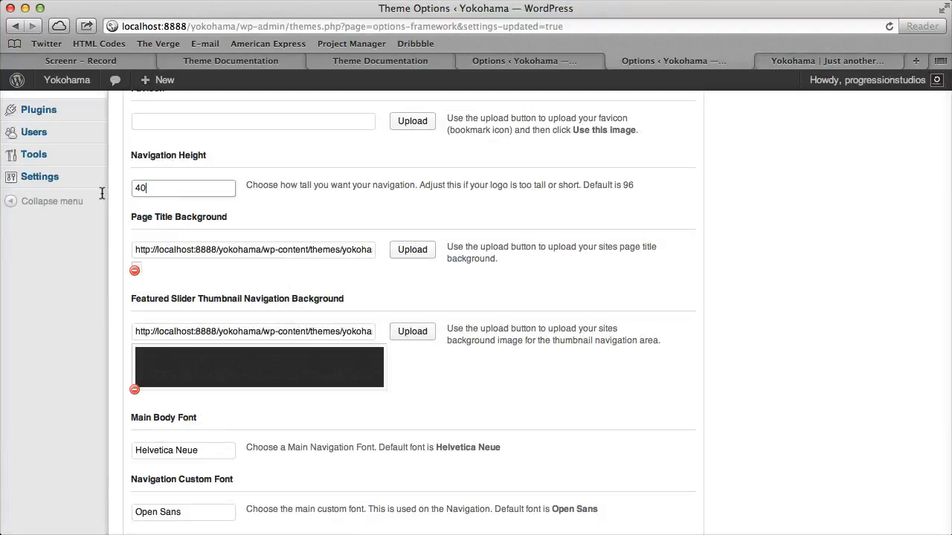
key("Return")
left_click(834, 61)
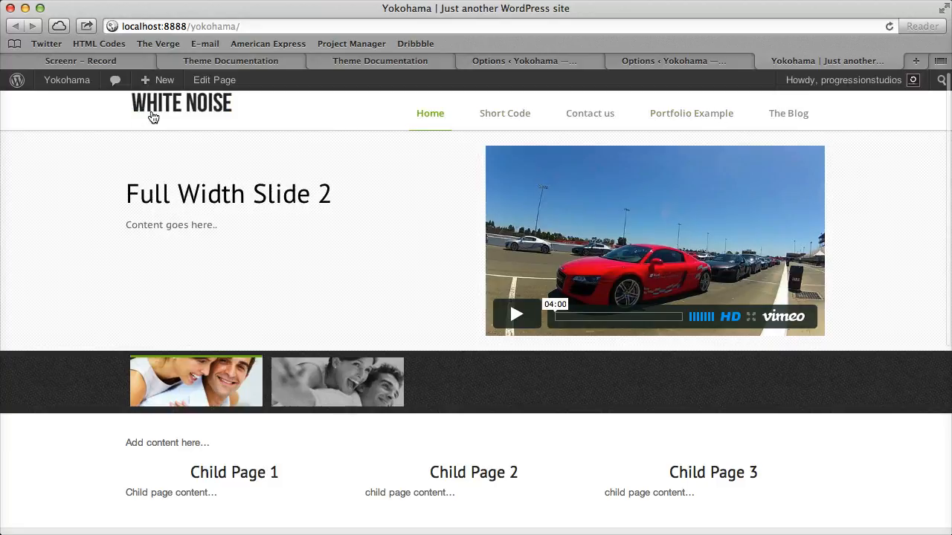
- Compare the live site's header with the logo and Navigation Height settings in the theme options
left_click_drag(44, 106, 135, 112)
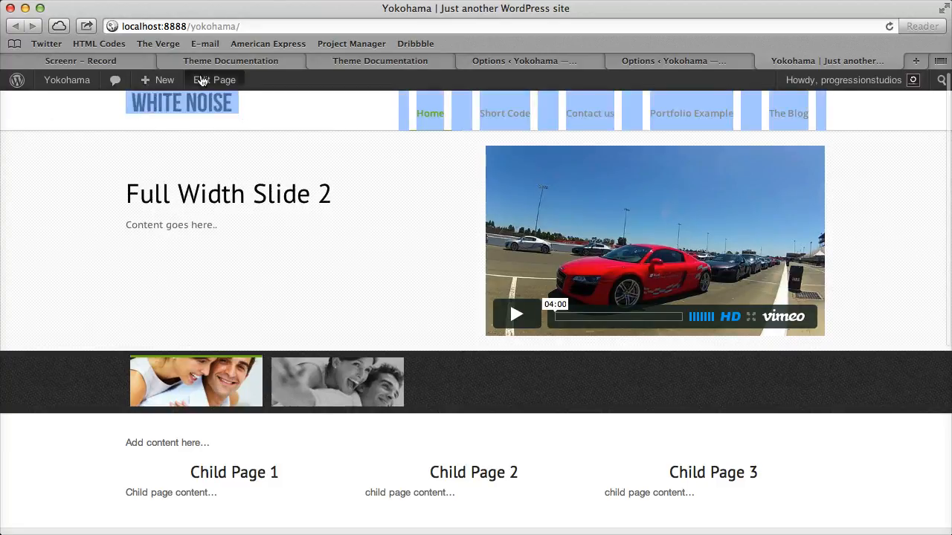
left_click(271, 116)
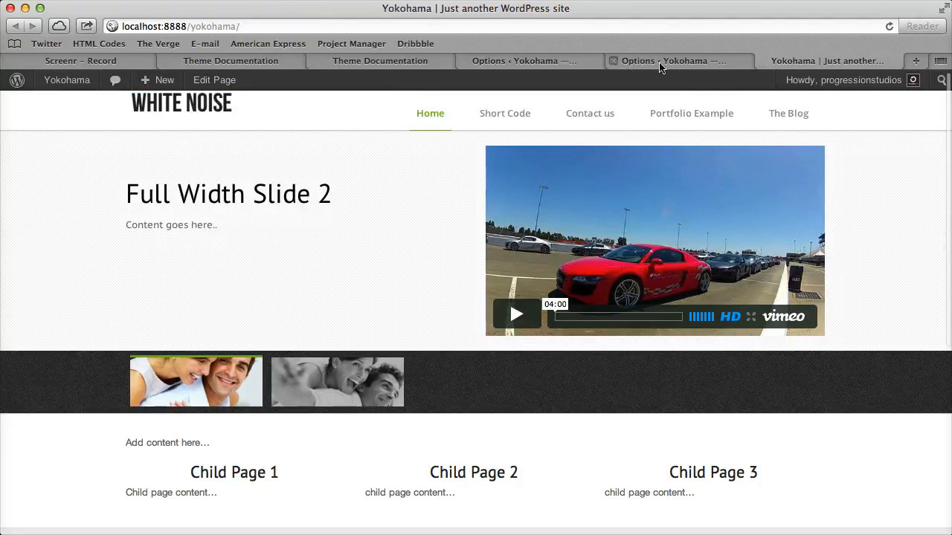
left_click(661, 63)
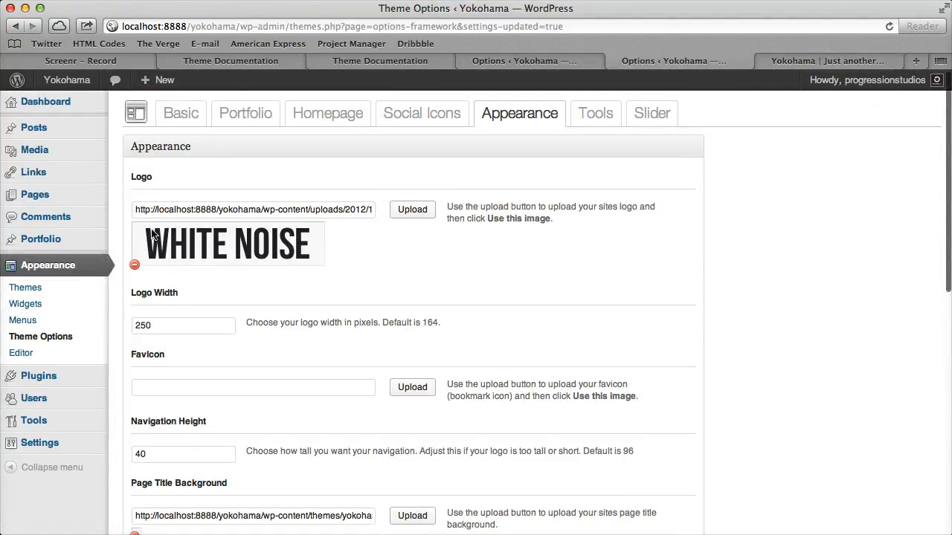
left_click(790, 61)
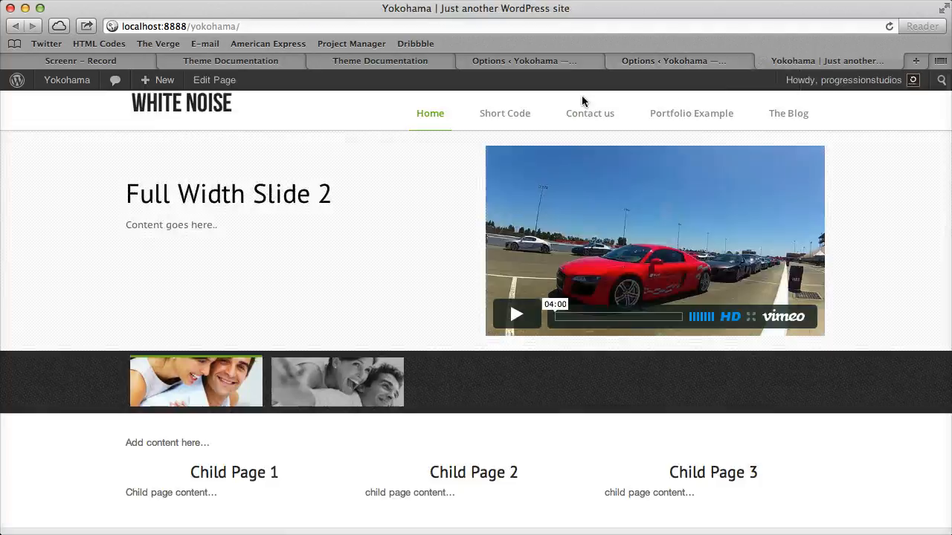
left_click(614, 62)
scroll(394, 312, "down", 5)
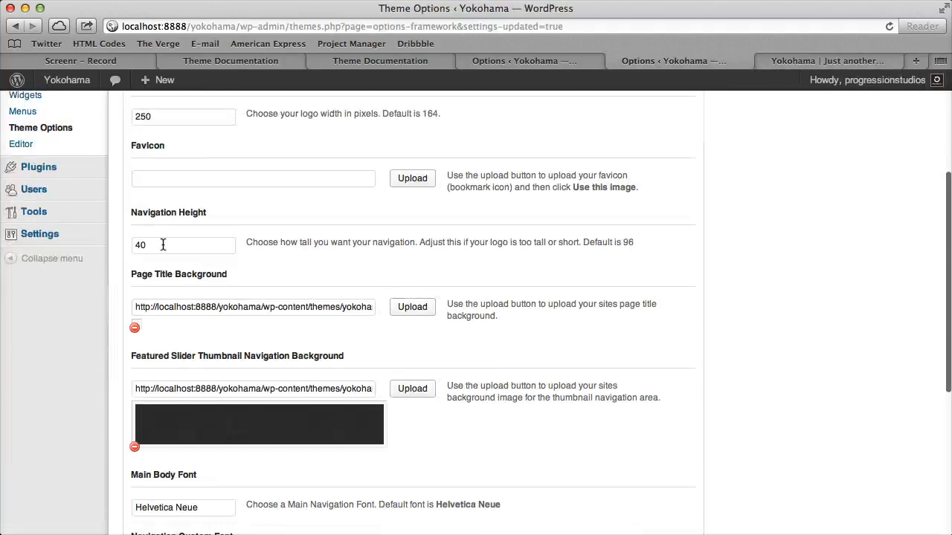
double_click(161, 246)
scroll(221, 263, "up", 5)
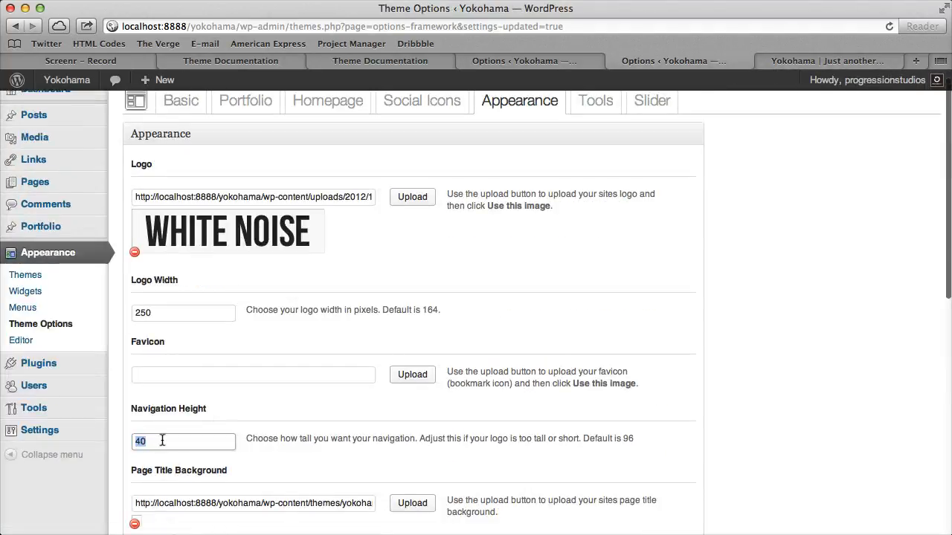
left_click(781, 61)
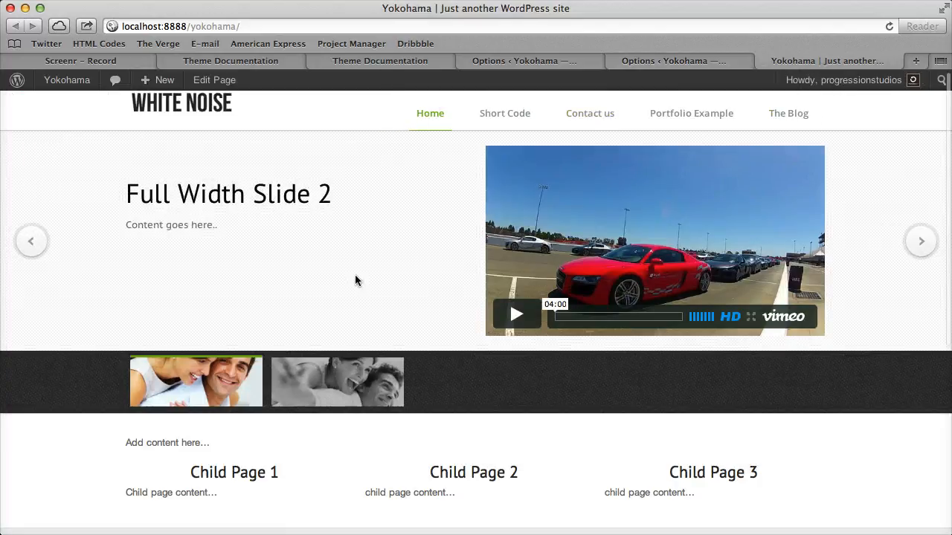
- Examine the Page Title Background and Featured Slider Thumbnail Navigation Background settings against the live home page and The Blog page
left_click(666, 61)
scroll(300, 286, "down", 5)
left_click(281, 223)
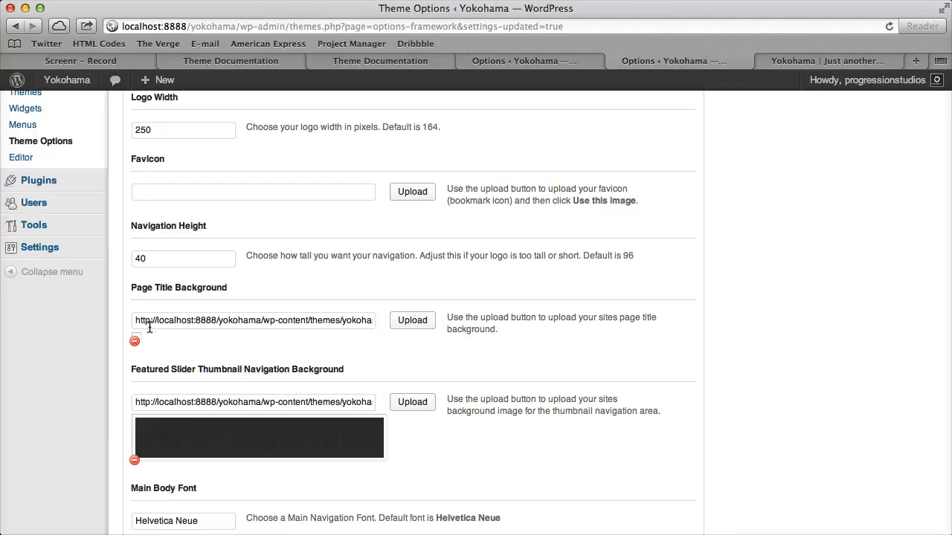
scroll(138, 345, "down", 3)
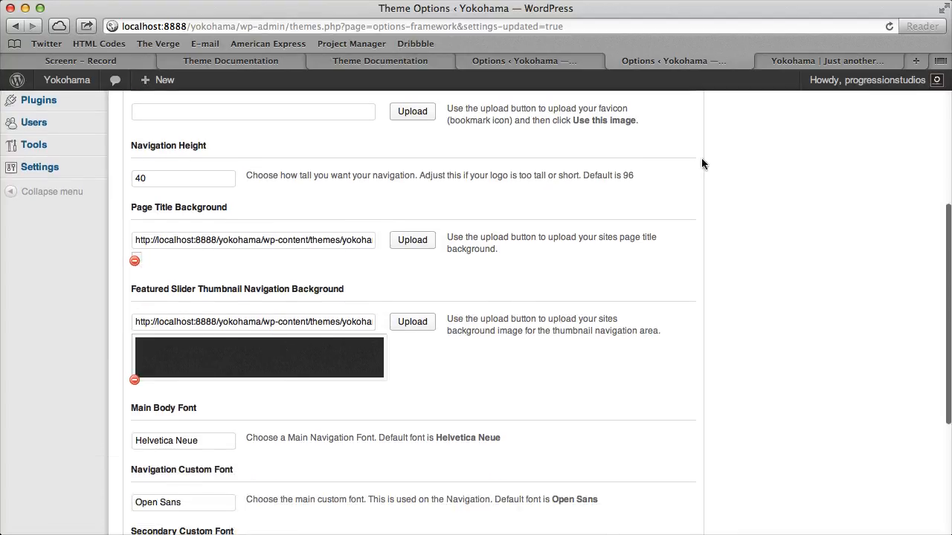
left_click(801, 63)
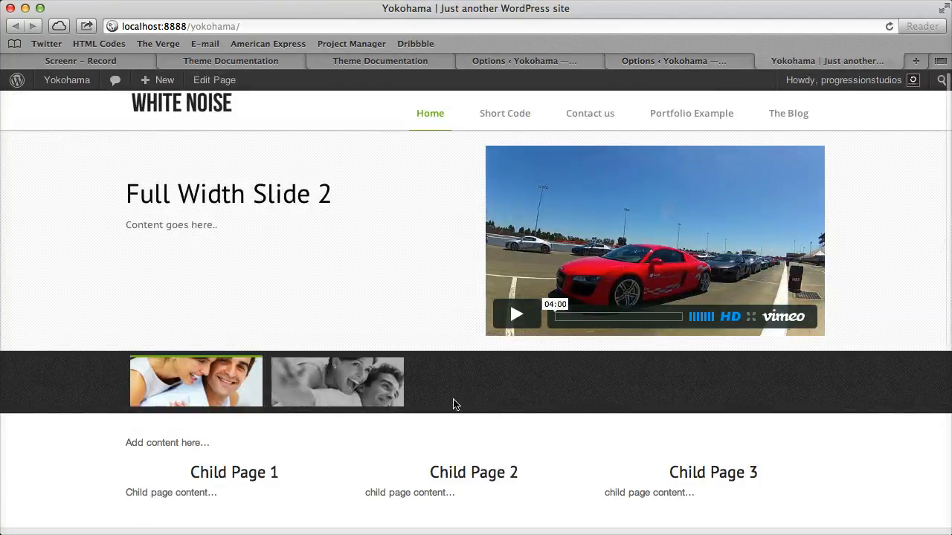
left_click(664, 63)
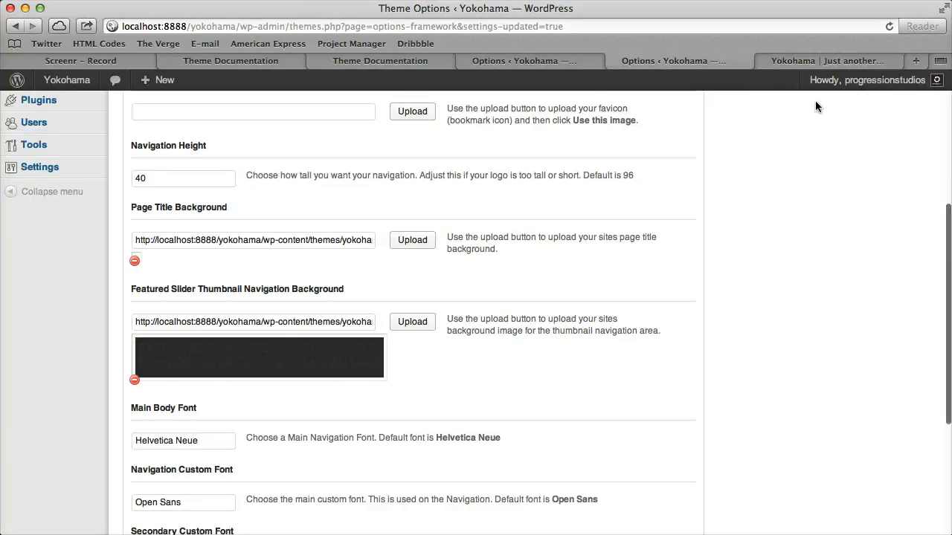
left_click(839, 58)
left_click(777, 116)
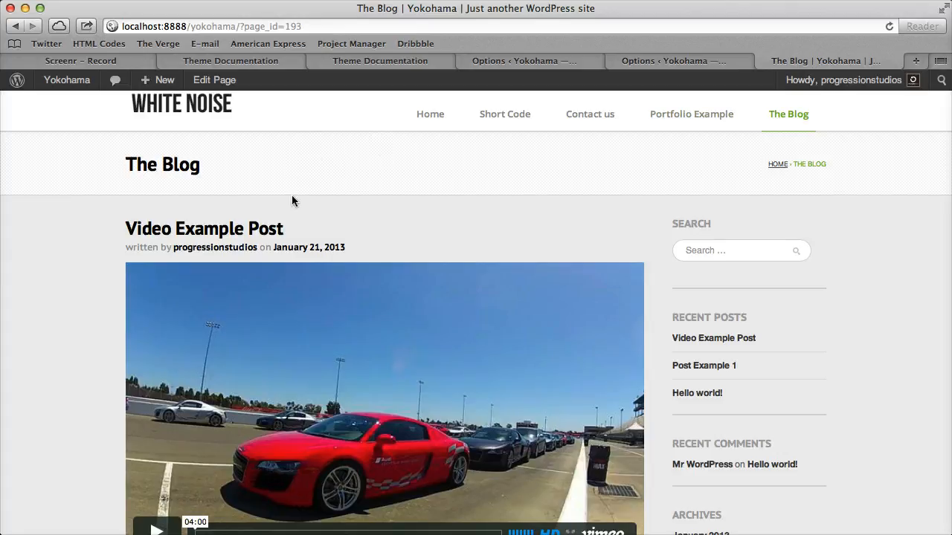
- Remove the Page Title Background and Featured Slider Thumbnail Navigation Background images in the theme options and save
left_click(698, 60)
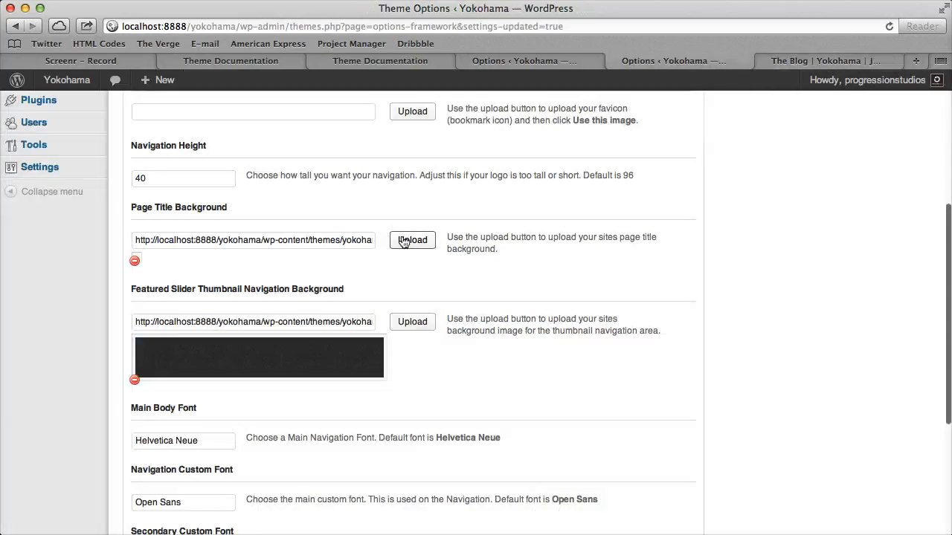
left_click(135, 260)
left_click(135, 364)
scroll(152, 372, "down", 5)
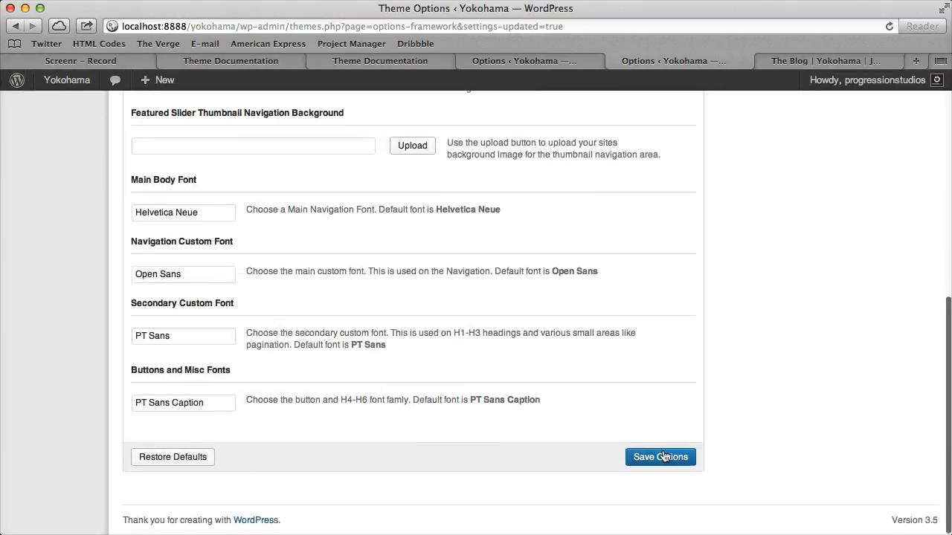
left_click(659, 449)
- Reload The Blog page on the live site and check its page title area and the home page's slider without background images
left_click(826, 60)
left_click(888, 26)
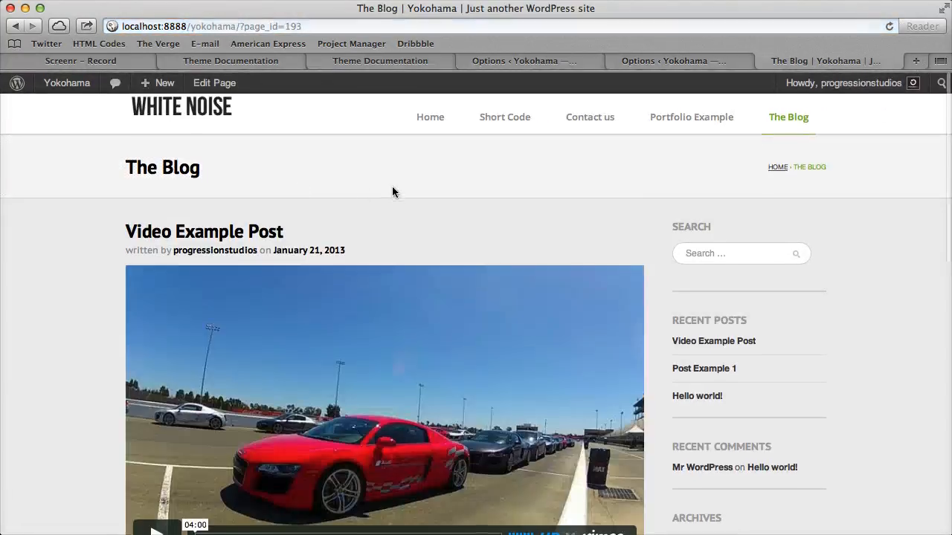
left_click(187, 111)
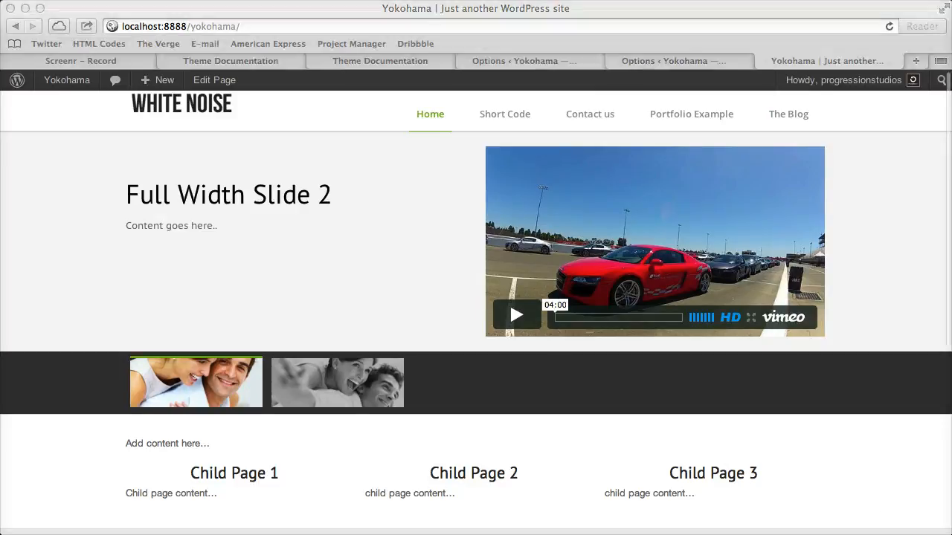
left_click(904, 360)
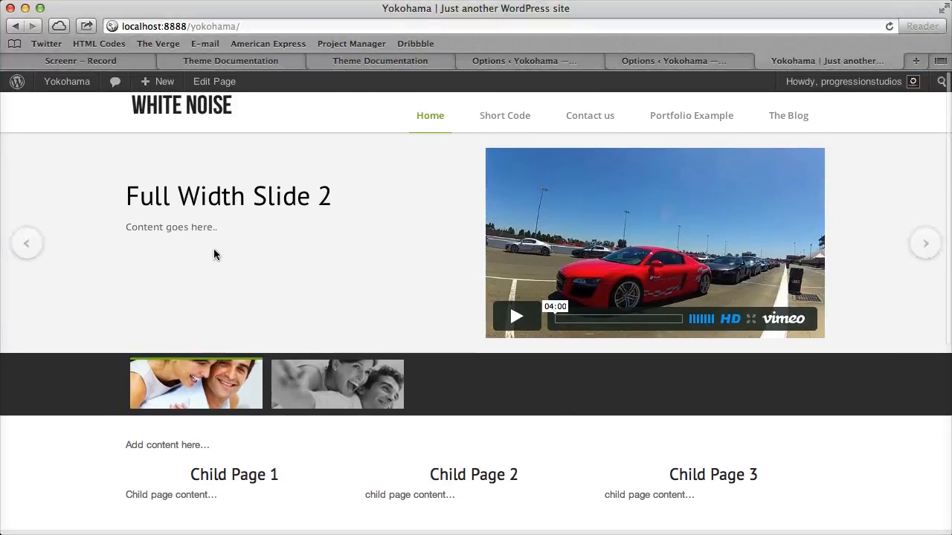
- Open the theme customizer from the live site, look over the Background Colors settings, and close it
mouse_move(80, 80)
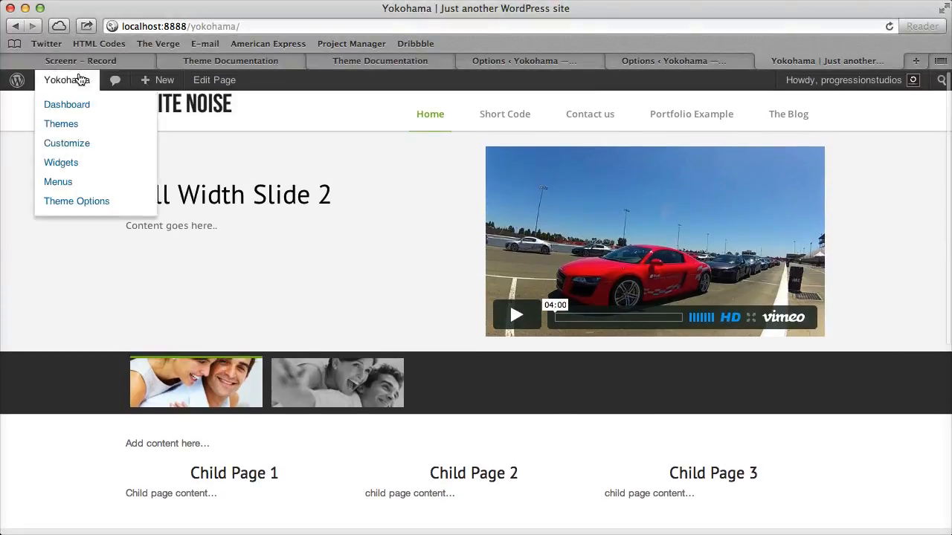
left_click(87, 150)
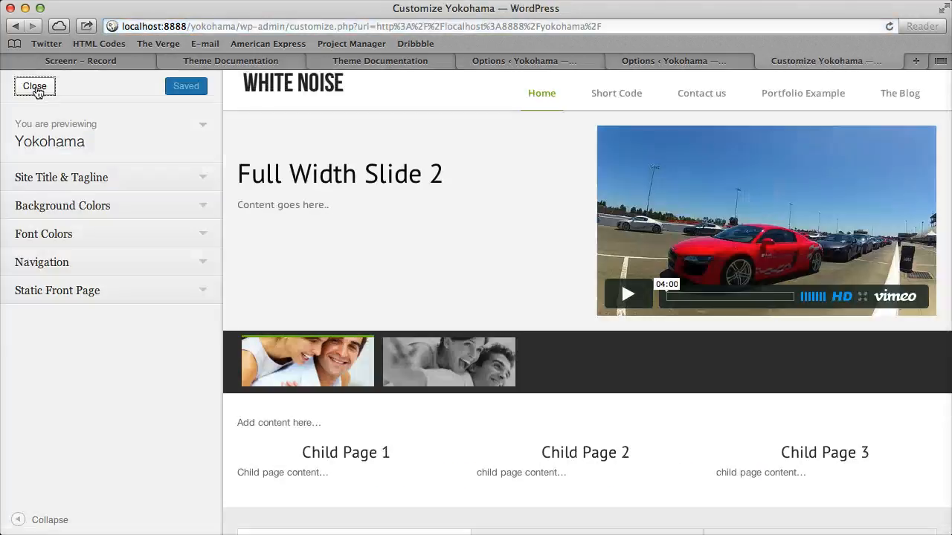
left_click(115, 202)
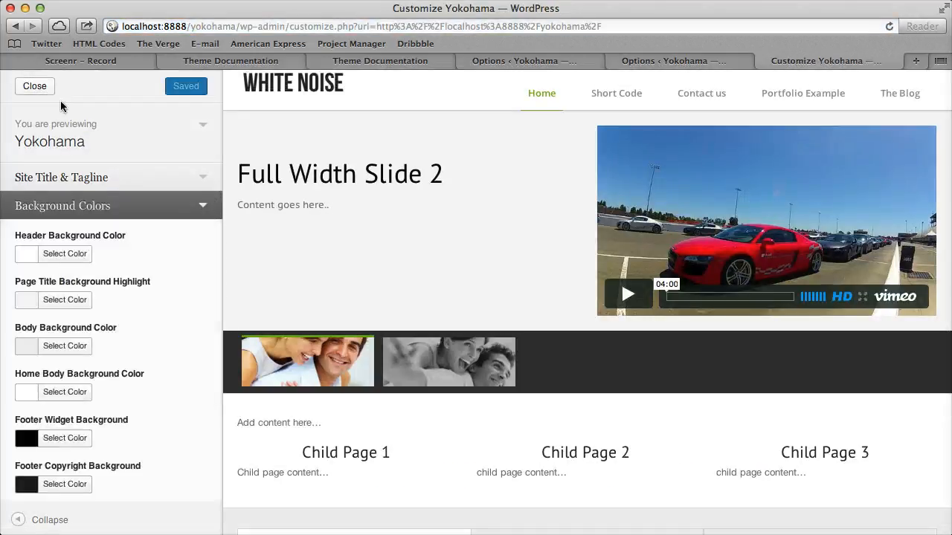
left_click(43, 90)
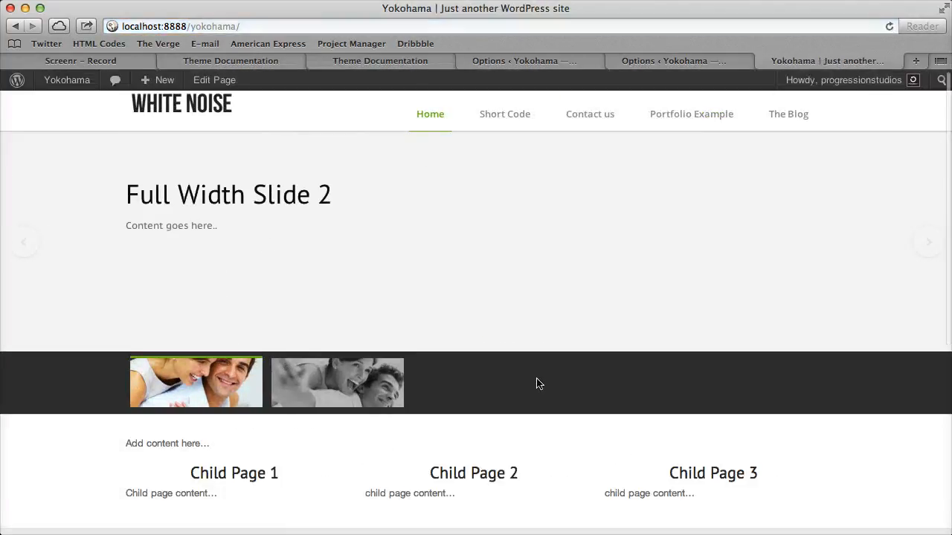
- Return to the theme options, review the Appearance settings, and show the Basic settings
left_click(683, 58)
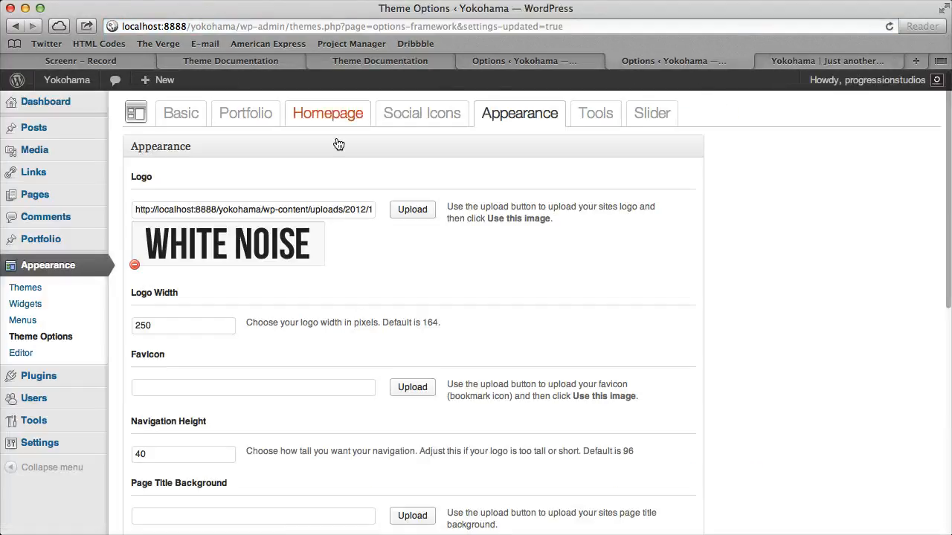
scroll(417, 320, "down", 10)
scroll(422, 338, "up", 10)
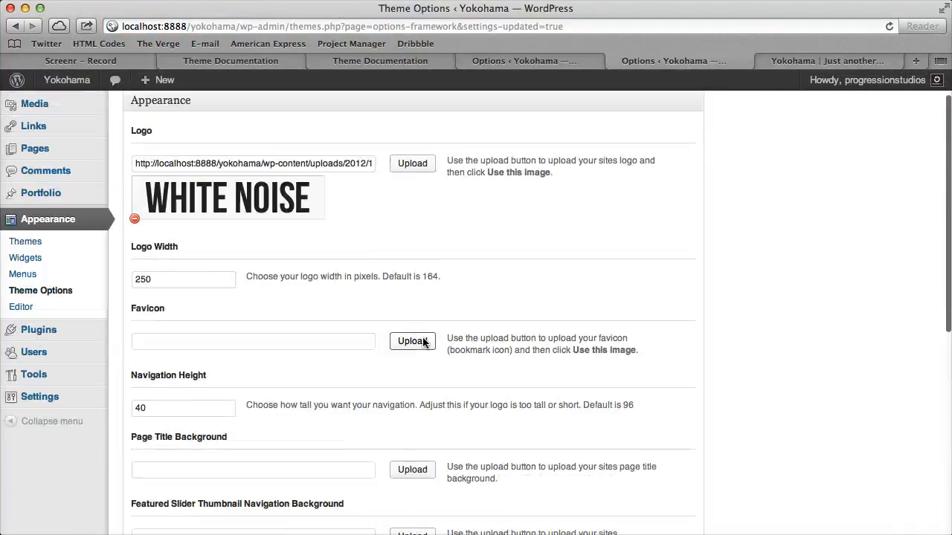
left_click(177, 122)
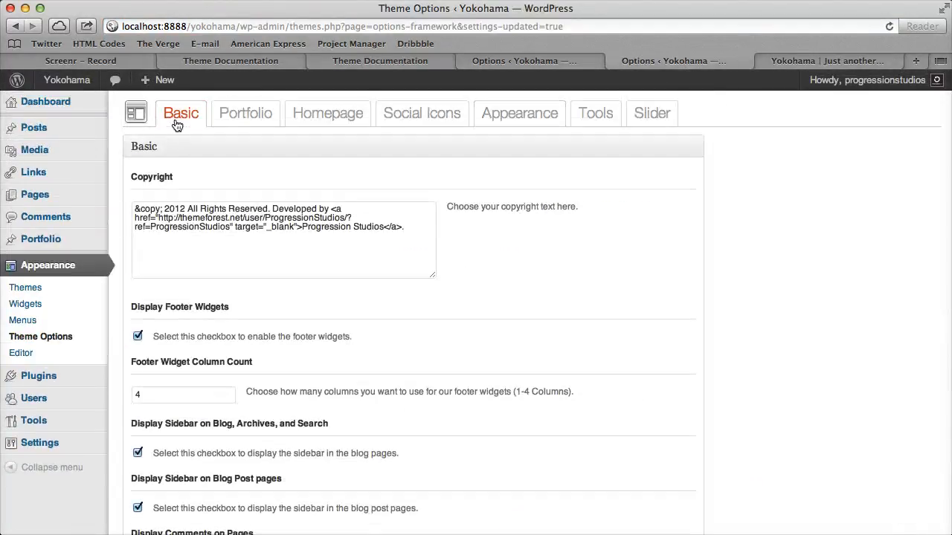